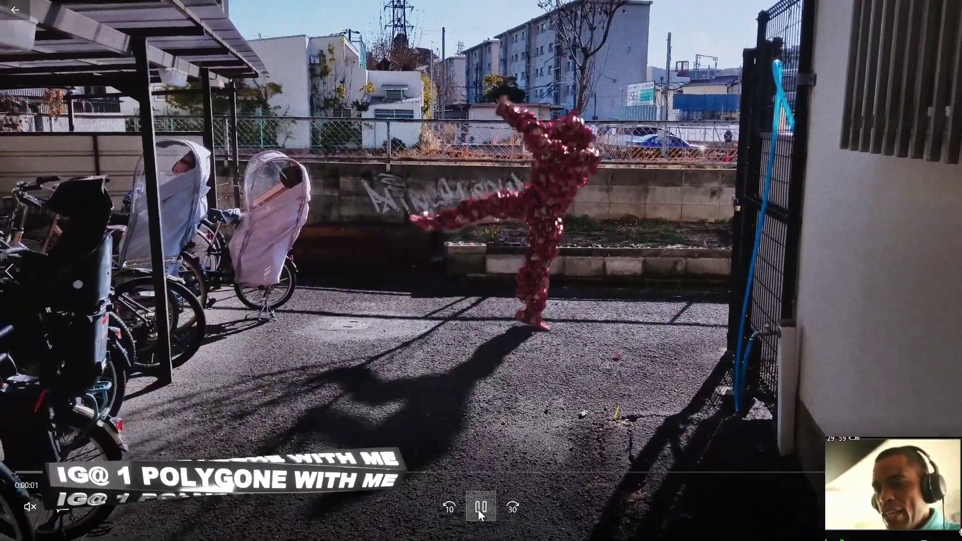
Pause the pink-figure composite and scroll the VFX Pipeline flowchart to Camera Movement
left_click(480, 507)
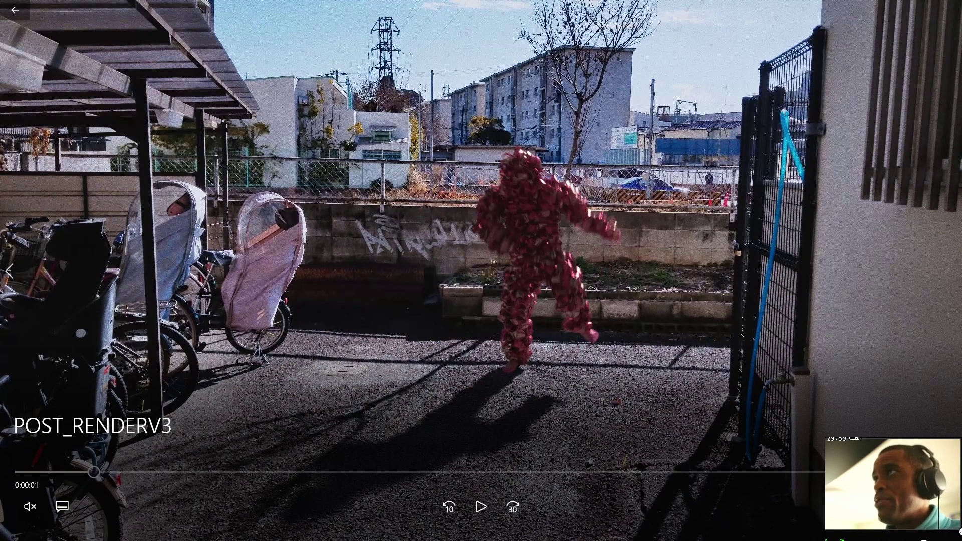
key("alt+Tab")
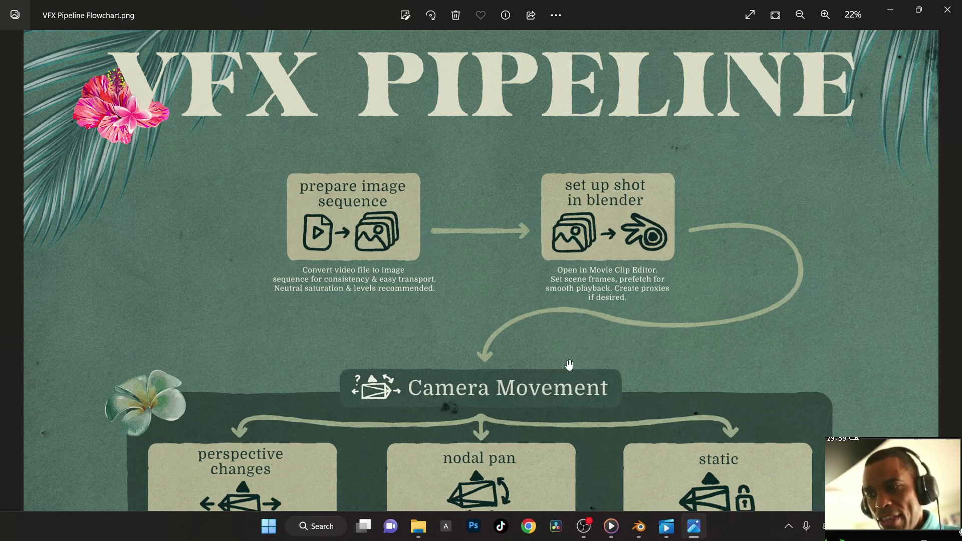
scroll(571, 321, "down", 2)
scroll(544, 260, "down", 1)
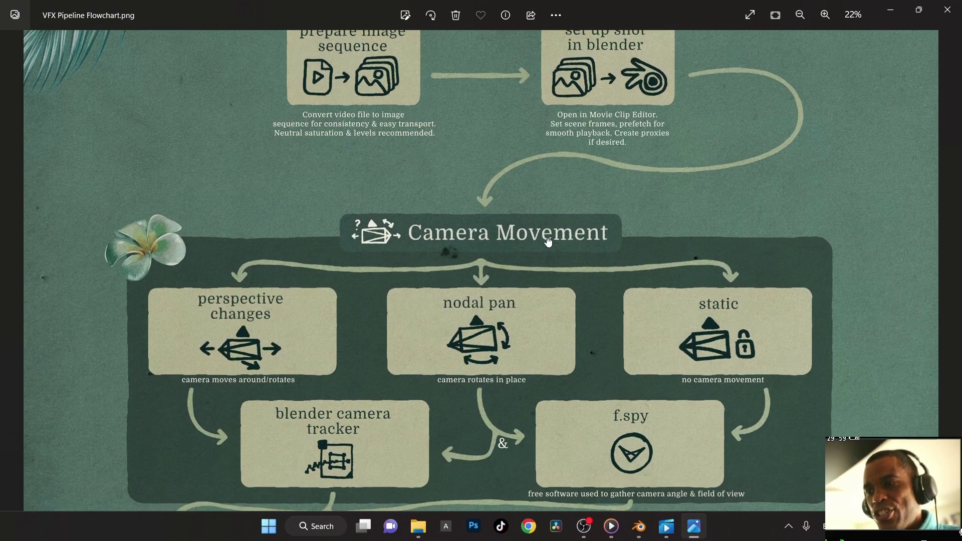
left_click_drag(549, 242, 549, 232)
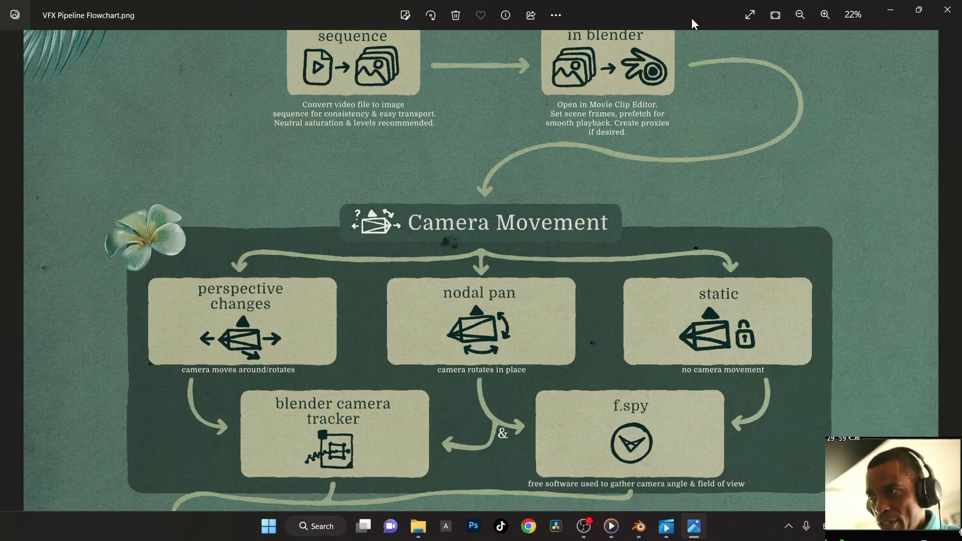
Bring the flowchart back over Blender and pan it to the scene-geometry steps
left_click(890, 9)
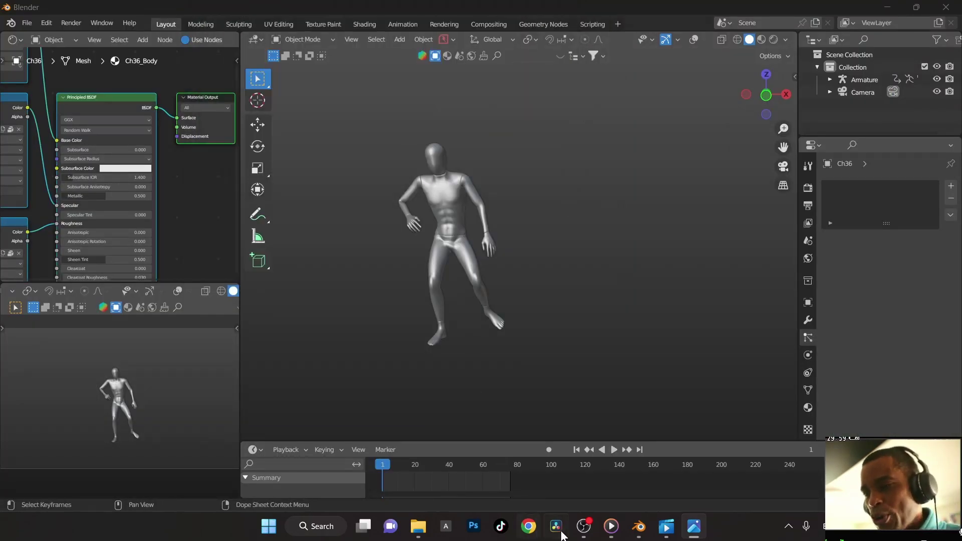
mouse_move(642, 539)
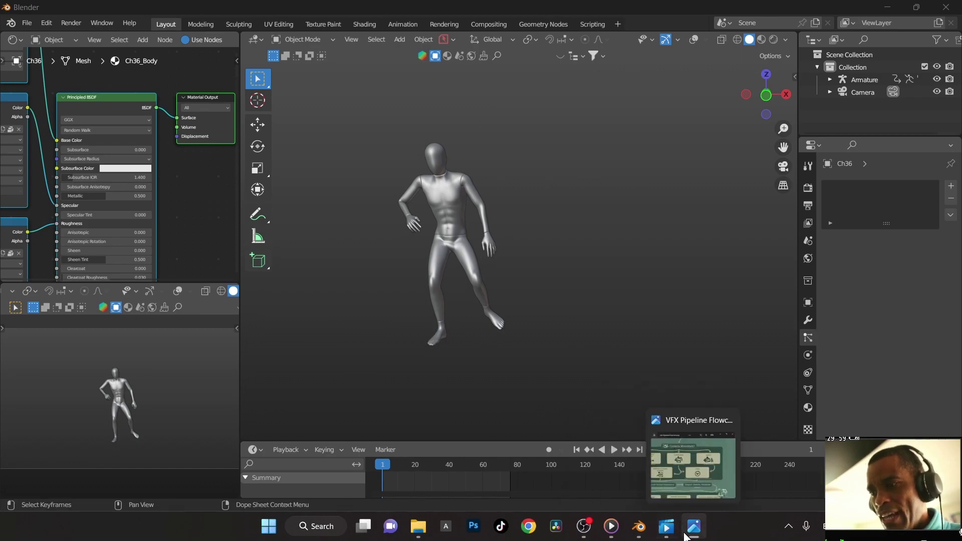
mouse_move(663, 526)
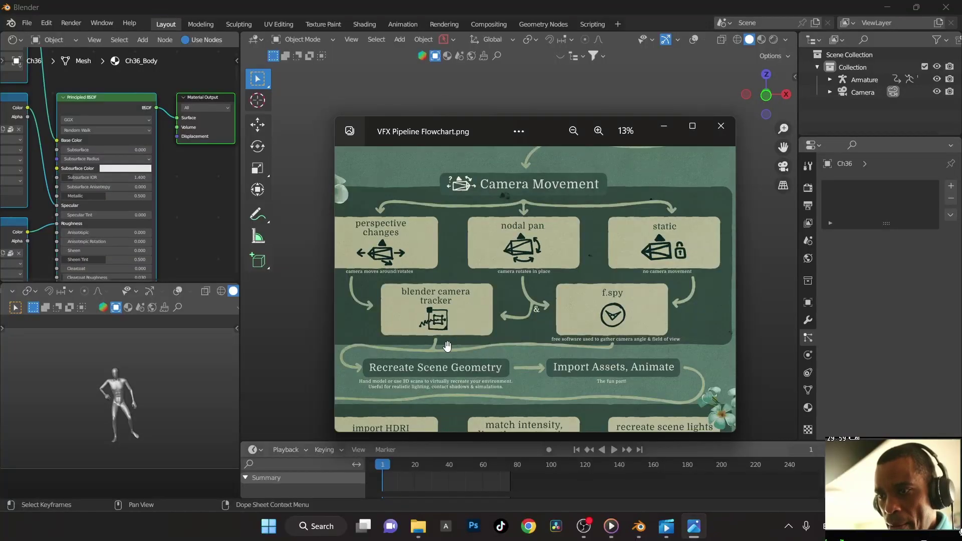
left_click_drag(449, 326, 450, 284)
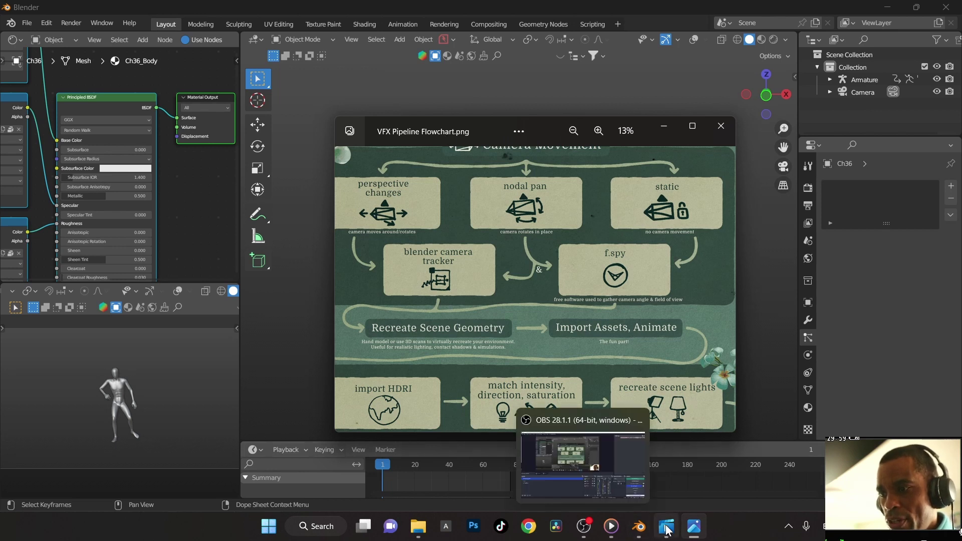
Return to the full-screen tracked footage and play through to the pink figure at 0:00:16
mouse_move(666, 526)
left_click(675, 456)
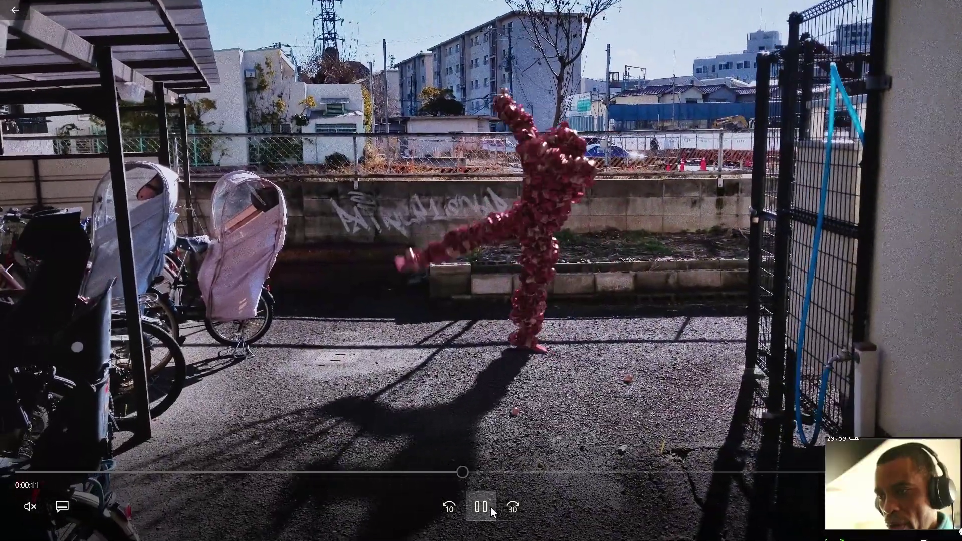
left_click(490, 507)
left_click(389, 473)
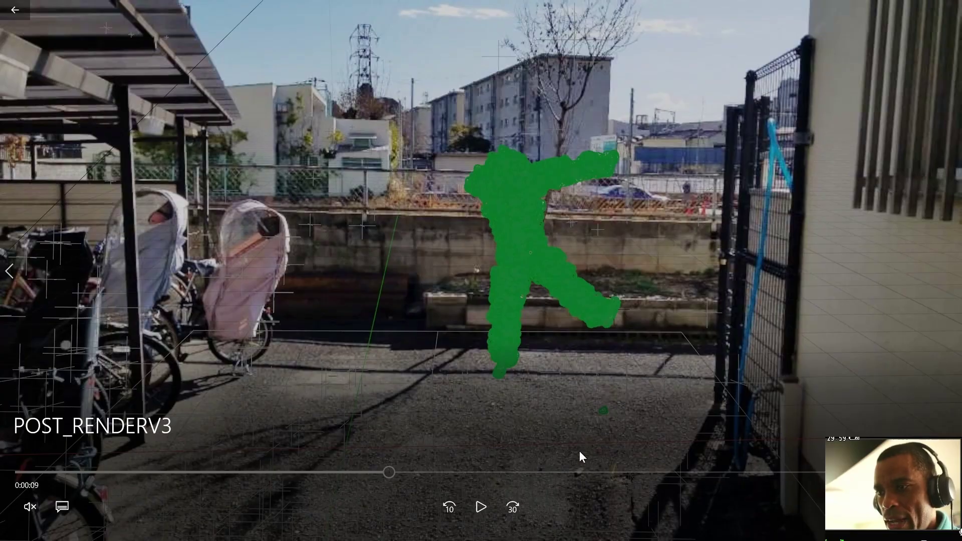
left_click(481, 507)
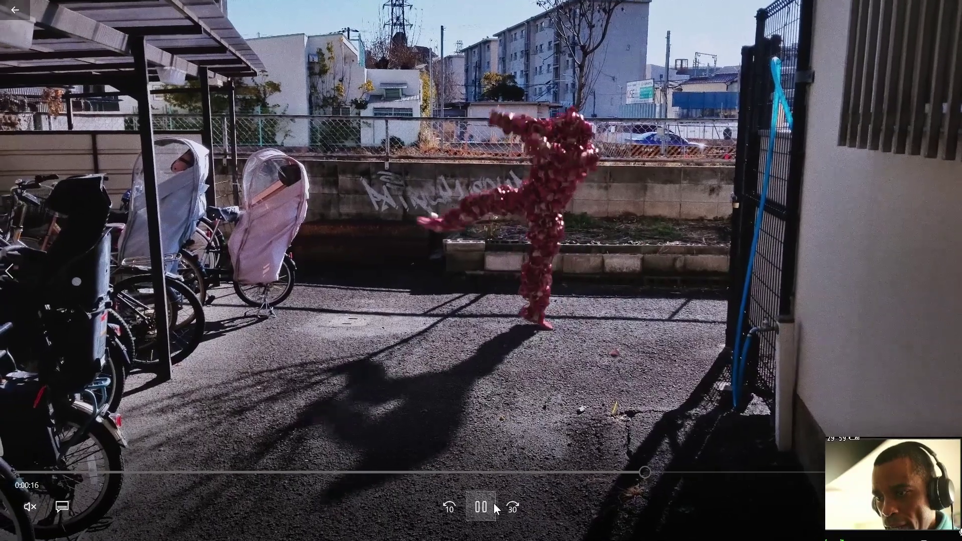
left_click(481, 507)
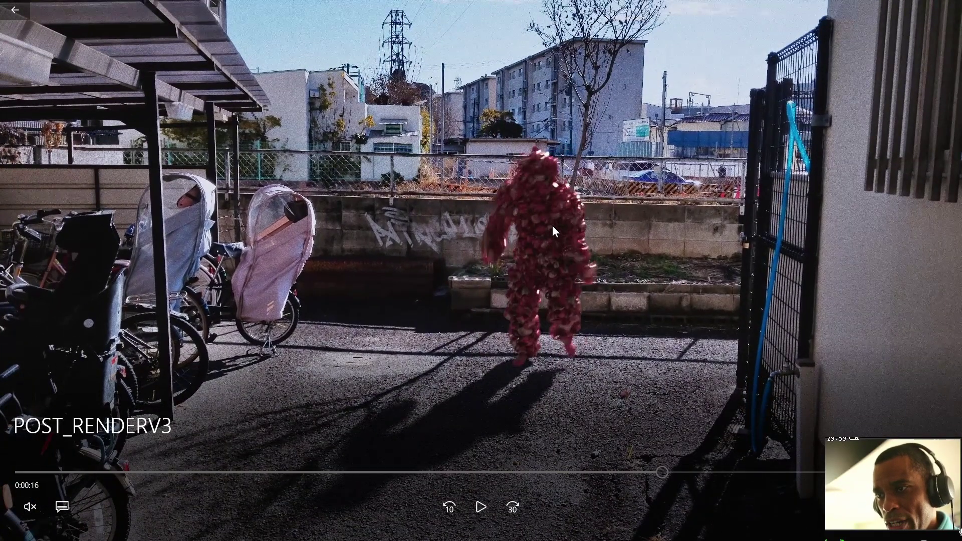
Close the media player, return to Blender and play the character's dance animation
double_click(639, 253)
left_click(884, 14)
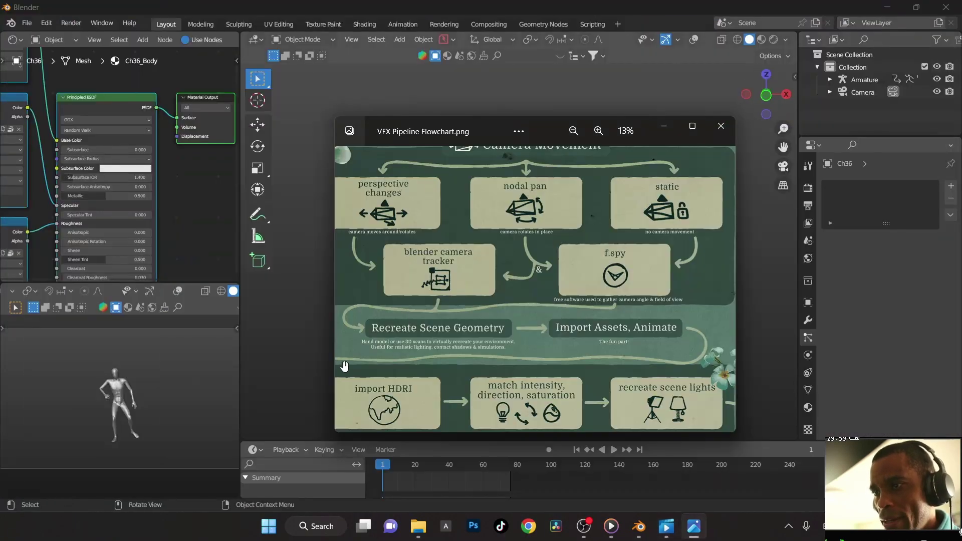
left_click(680, 9)
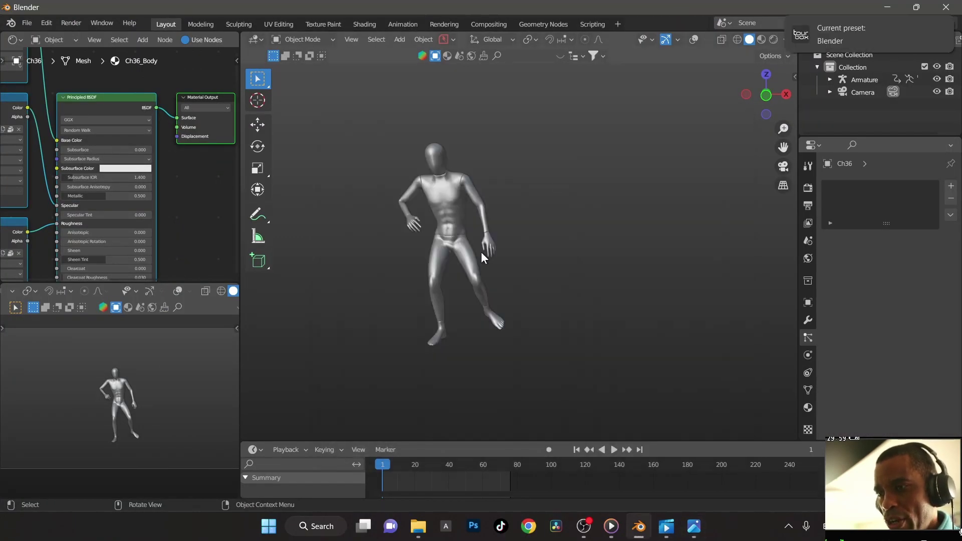
key("space")
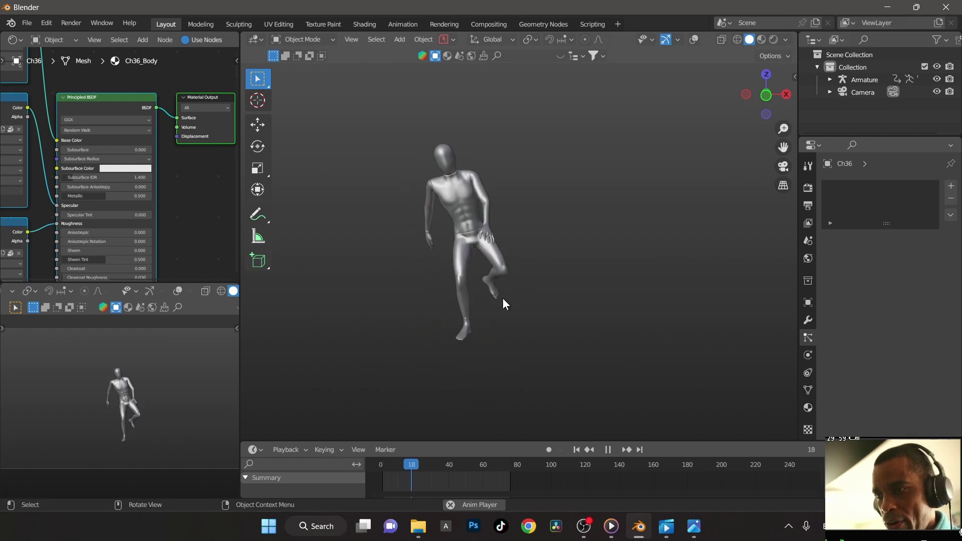
Add a cube to the scene under the dancing character
key("shift+a")
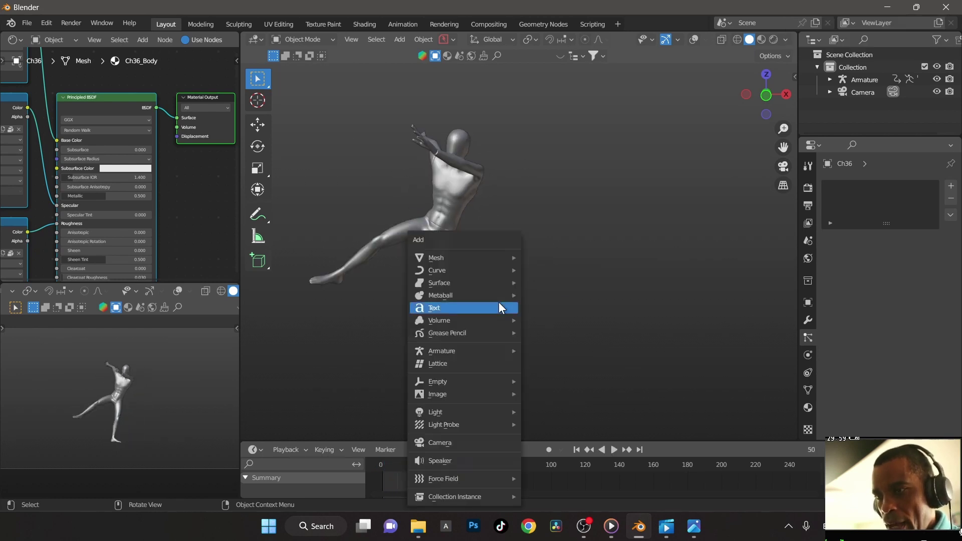
mouse_move(501, 260)
left_click(540, 282)
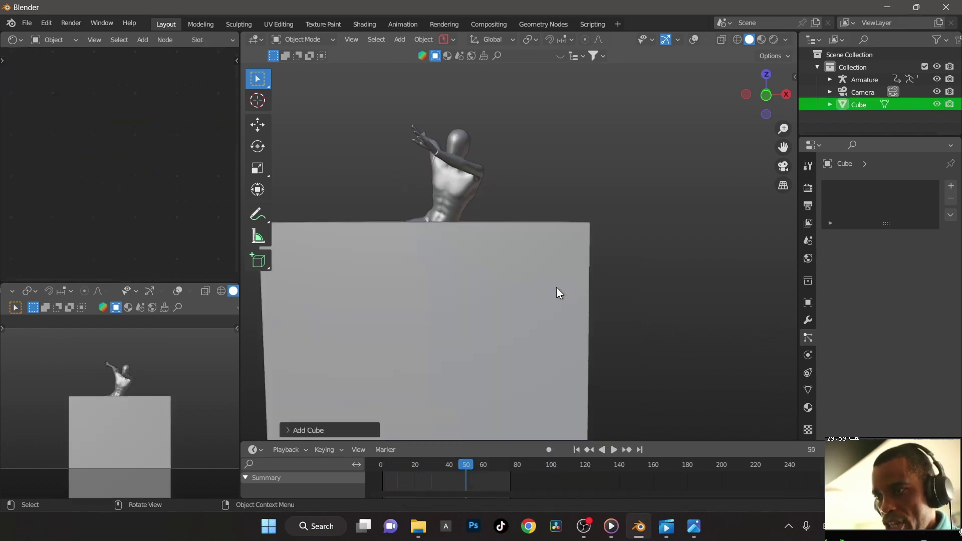
scroll(610, 320, "down", 5)
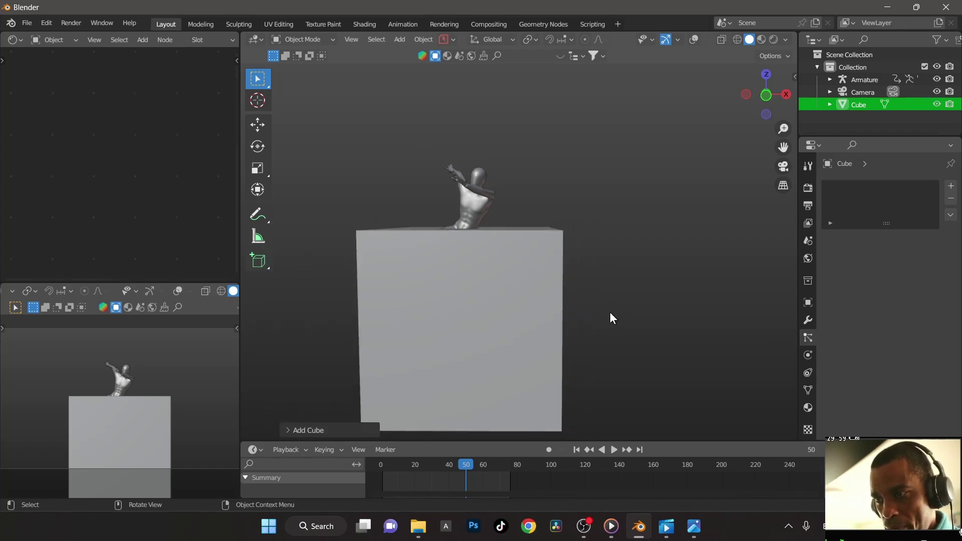
Flatten and widen the cube into a floor slab, then apply its scale
key("s")
key("z")
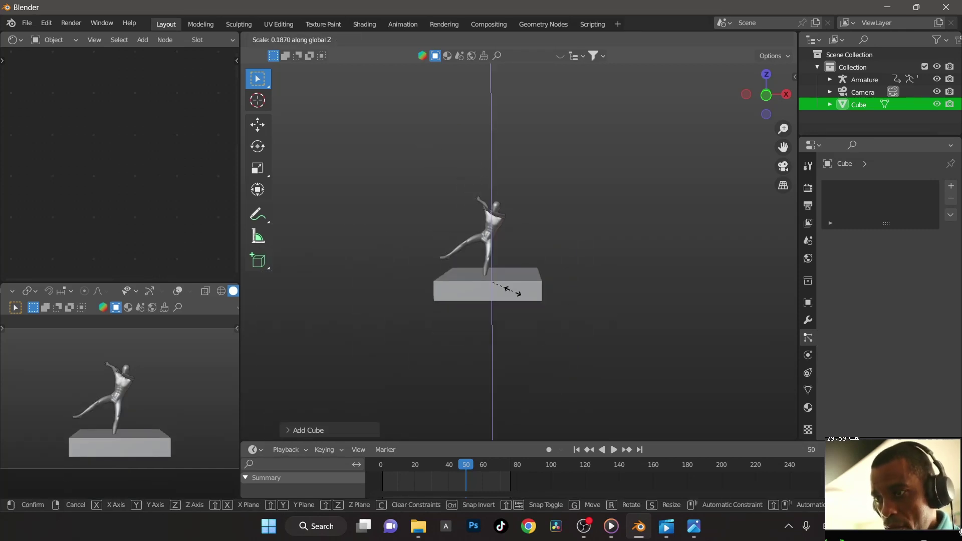
right_click(566, 303)
key("s")
key("z")
key("shift+z")
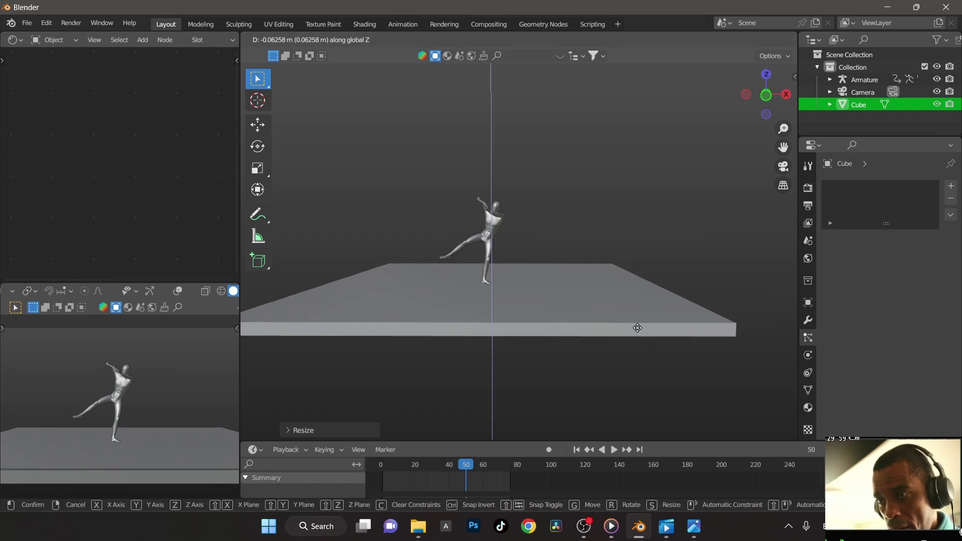
left_click(637, 326)
key("ctrl+a")
left_click(573, 347)
key("space")
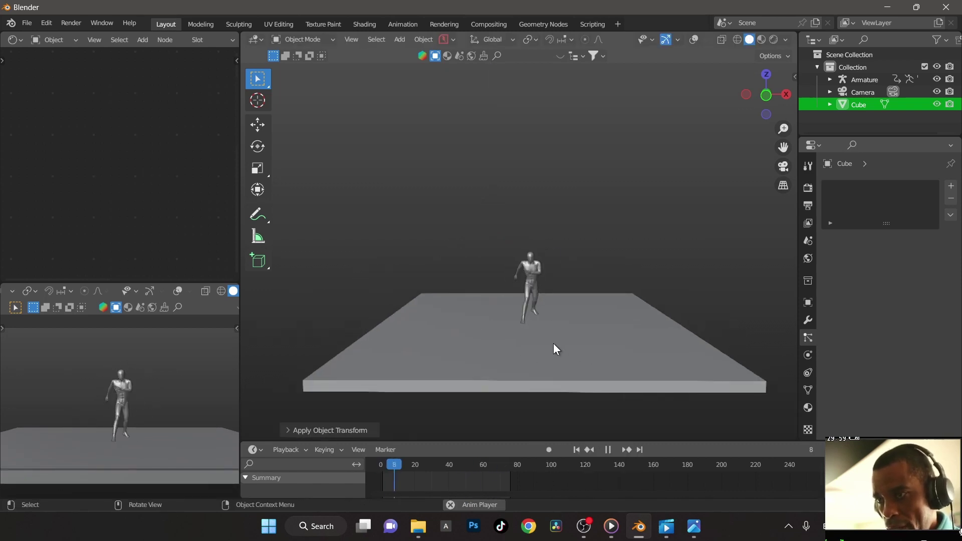
Give the dancing character a Hair particle system with 0.03 m hair length
key("space")
left_click(533, 288)
scroll(582, 294, "up", 3)
scroll(695, 221, "down", 3)
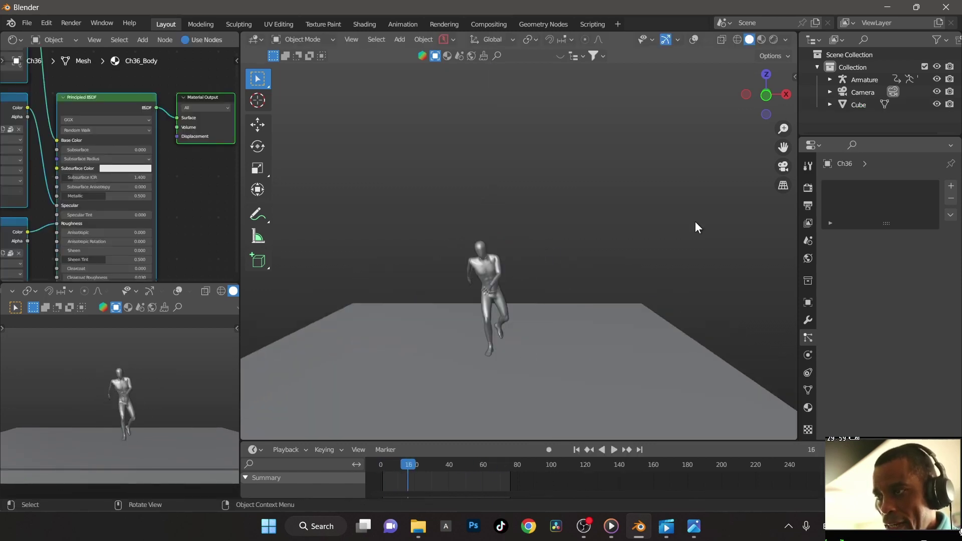
scroll(595, 253, "up", 4)
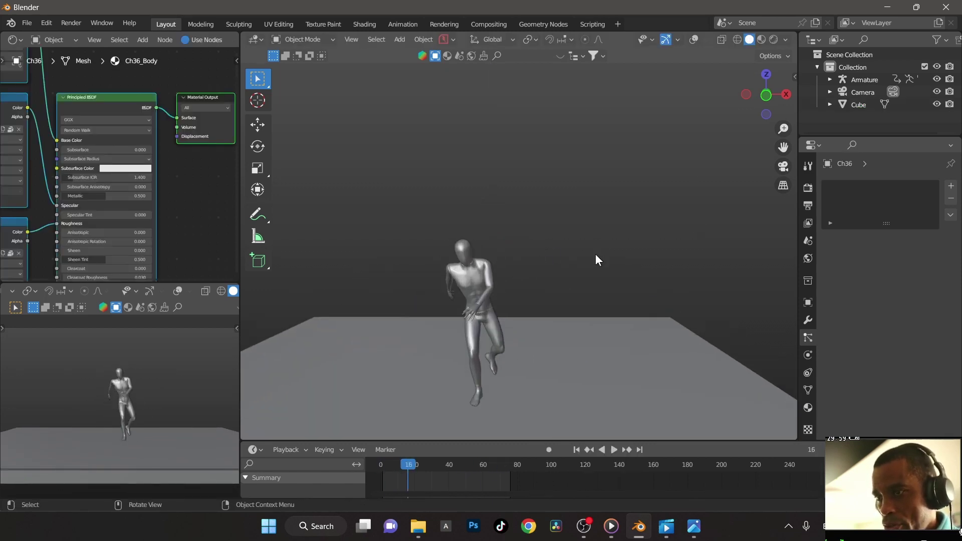
left_click(951, 187)
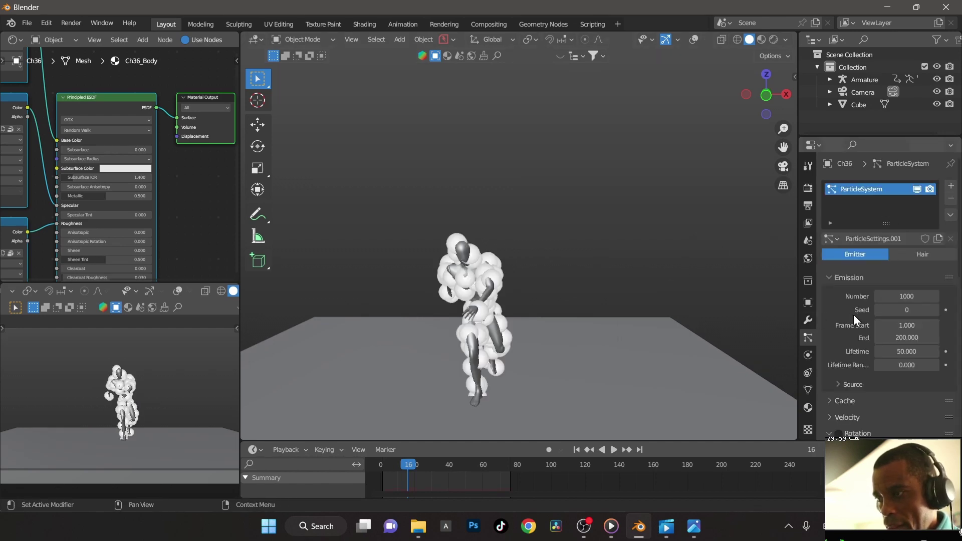
left_click(924, 254)
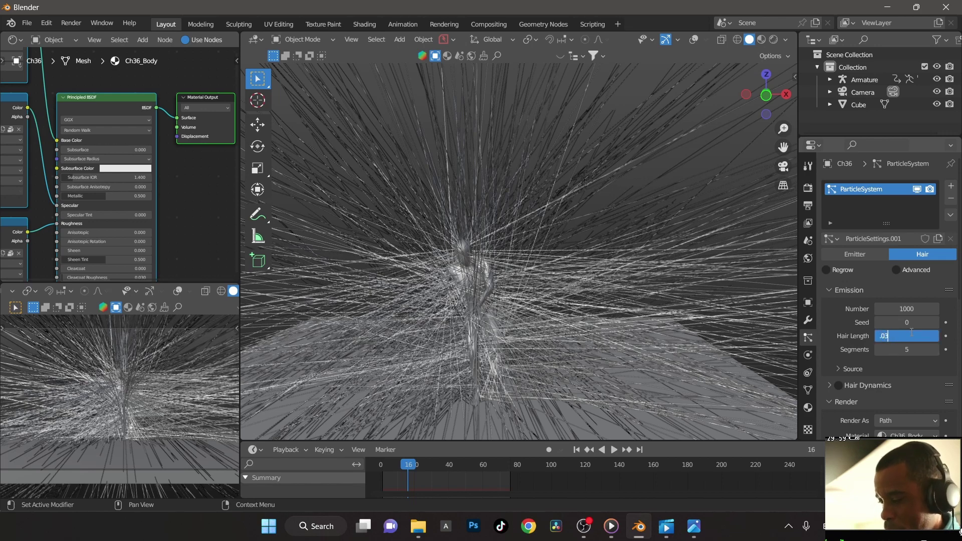
key("Return")
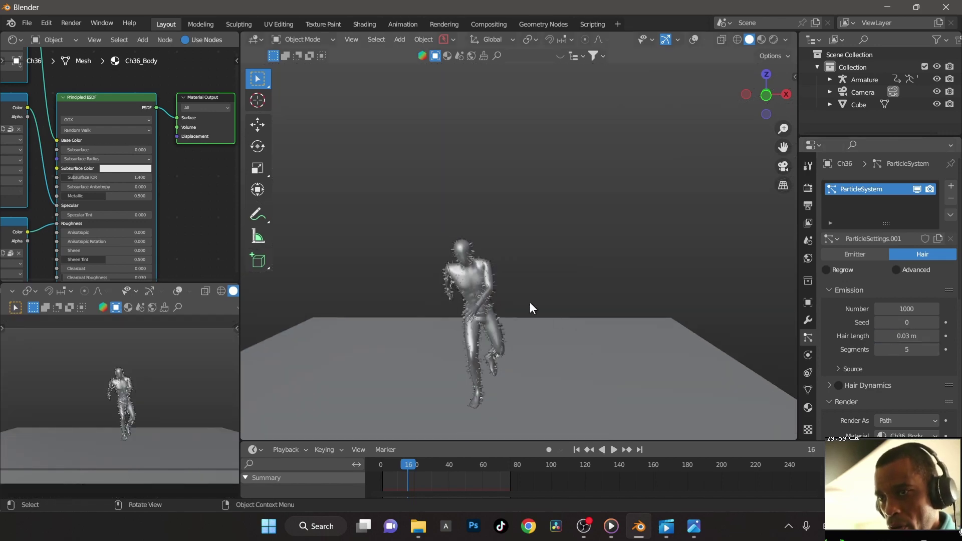
Add a plane and raise it along the Z axis beside the character
key("shift+a")
mouse_move(558, 258)
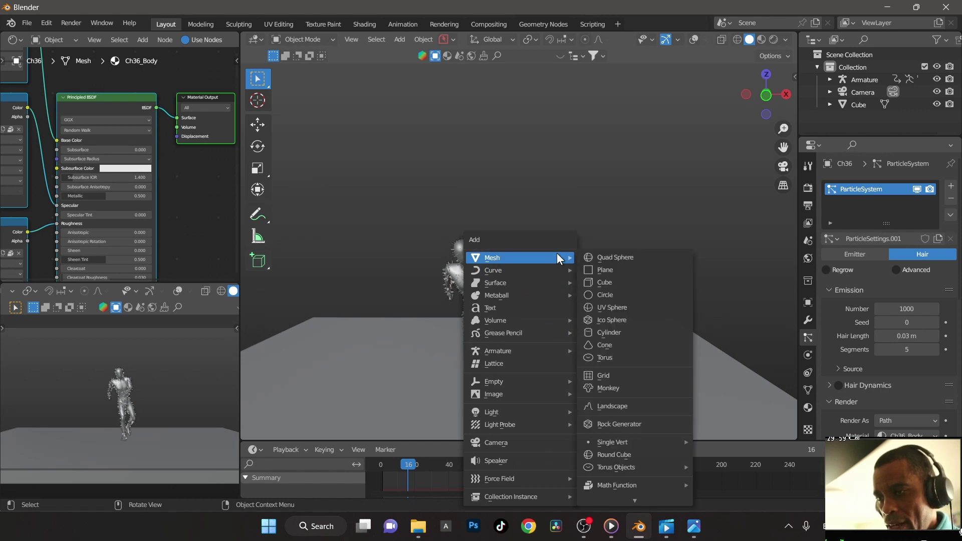
left_click(595, 269)
key("g")
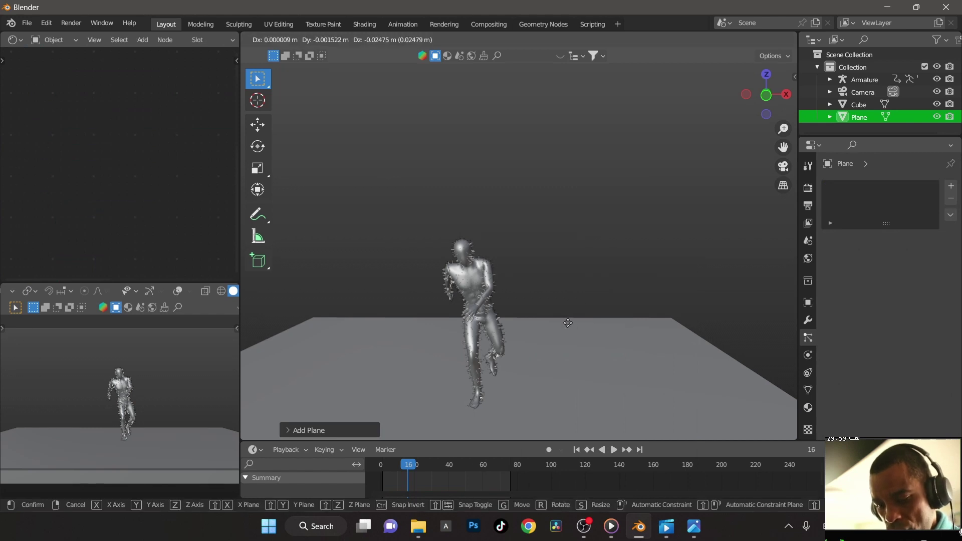
key("z")
left_click(575, 260)
middle_click_drag(576, 260, 502, 297)
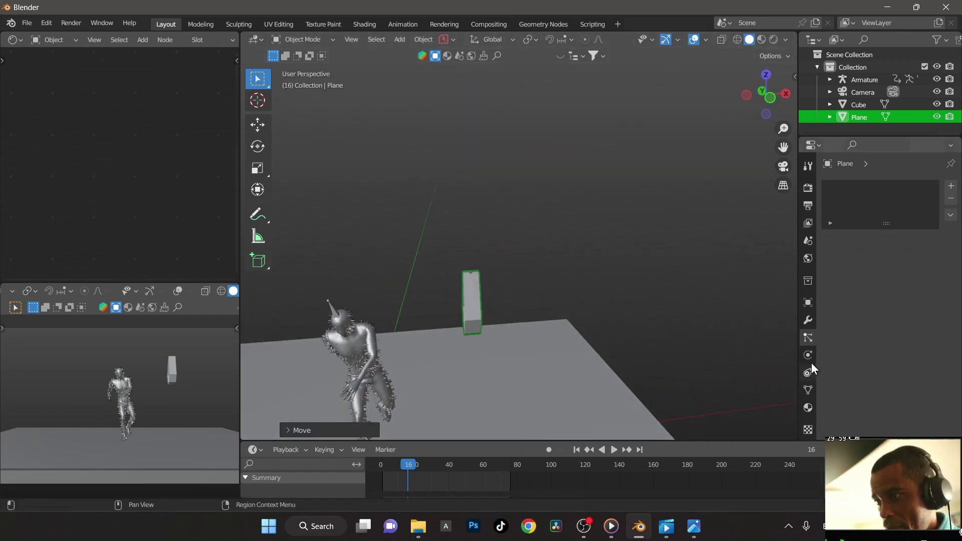
Give the ribbon plane a Subdivision modifier, shade it smooth, and apply the subdivision
left_click(808, 318)
key("ctrl+2")
right_click(465, 311)
left_click(456, 272)
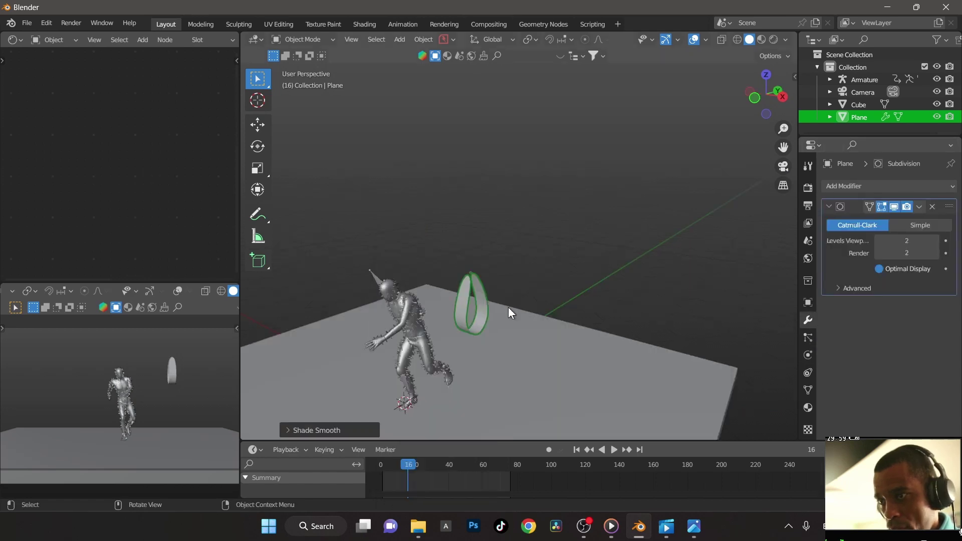
middle_click_drag(590, 324, 617, 311)
left_click(919, 206)
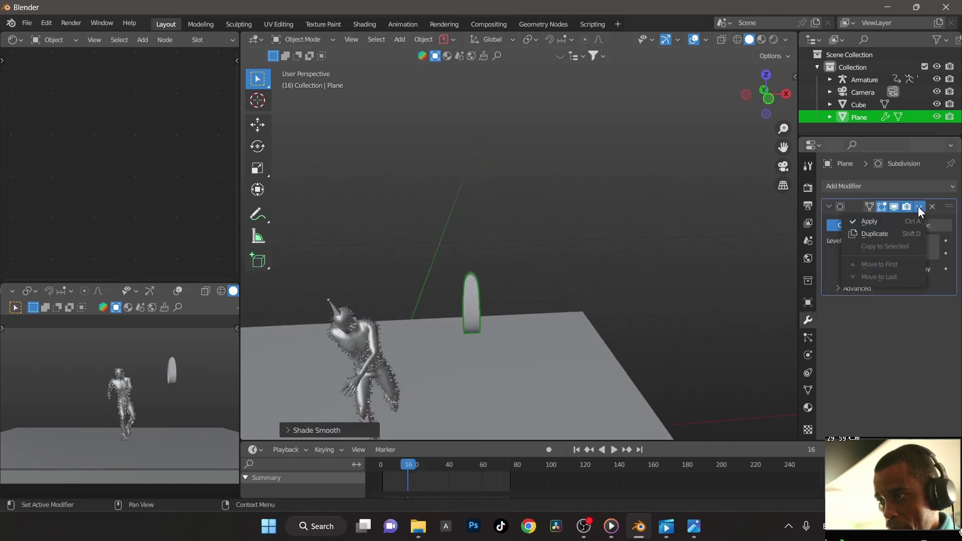
left_click(908, 219)
middle_click_drag(504, 344, 552, 176)
Render the character's hair particles as Object instances of the ribbon Plane
left_click(567, 191)
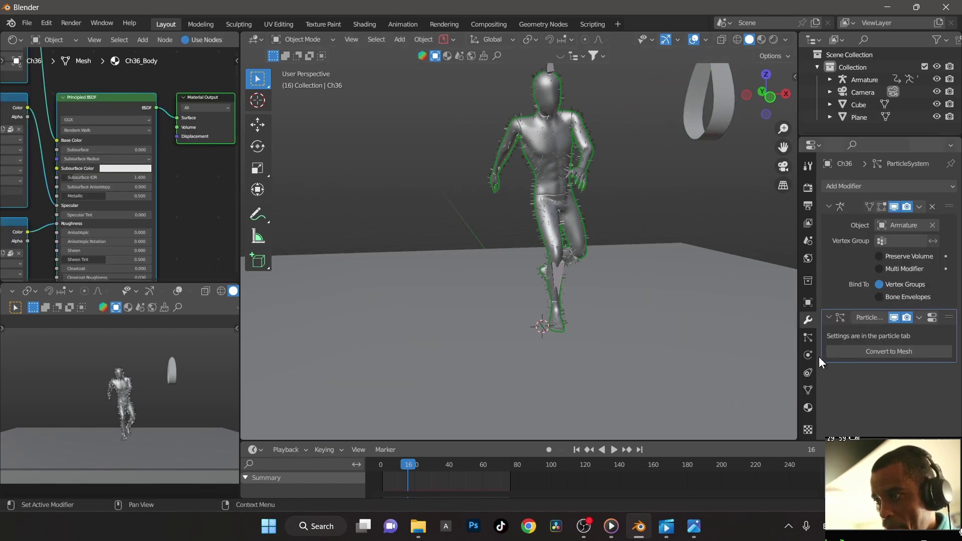
left_click(808, 339)
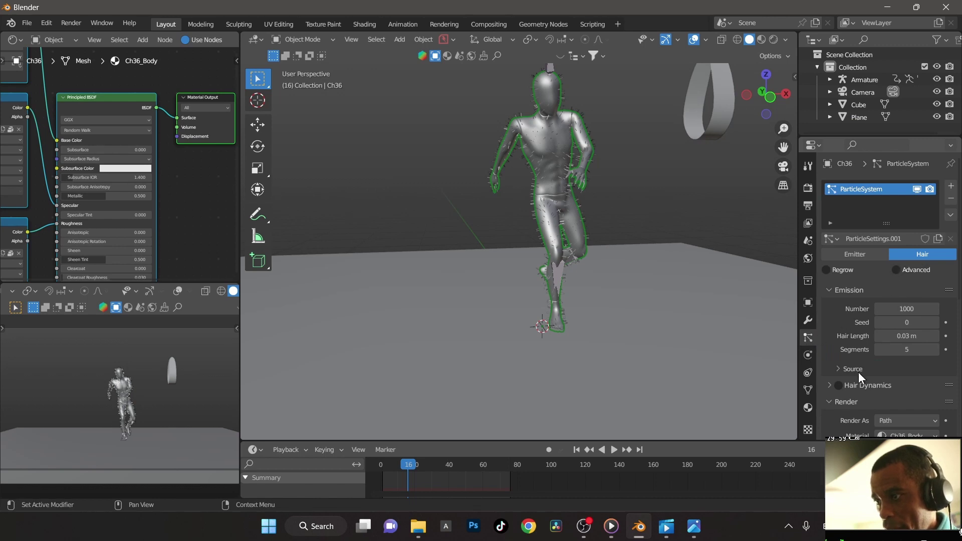
scroll(859, 373, "down", 4)
left_click(899, 339)
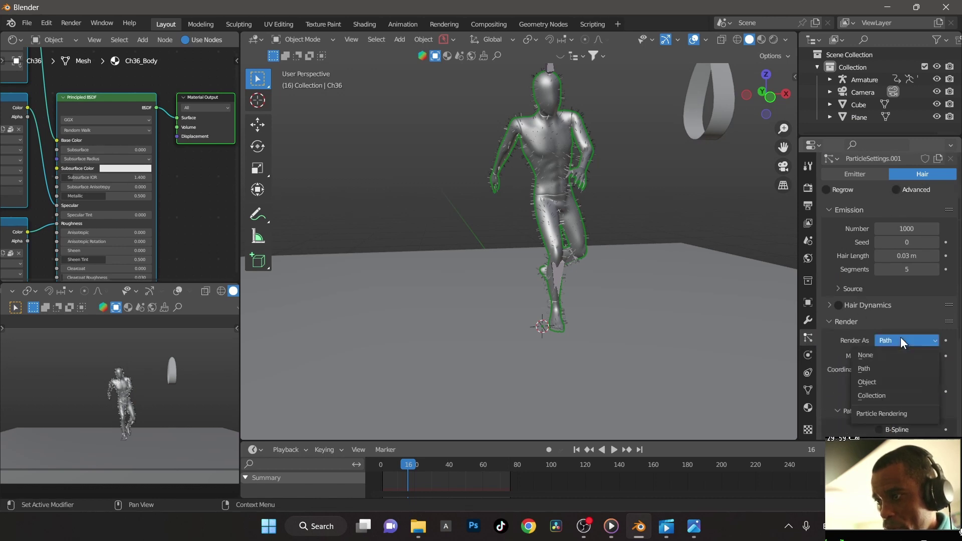
left_click(883, 379)
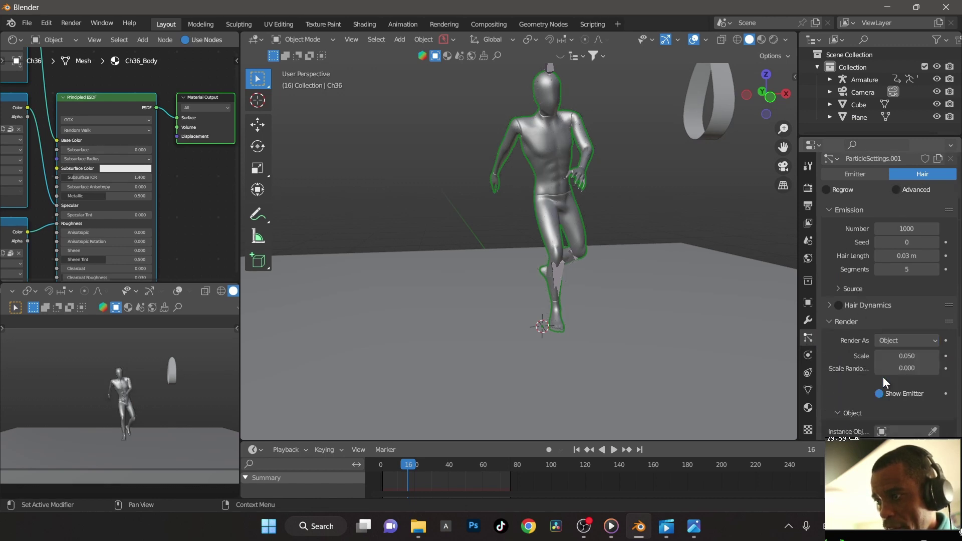
left_click(933, 432)
left_click(728, 106)
Enlarge the ribbon instances to scale 9.4 and hide the viewport overlays
middle_click_drag(669, 187, 928, 419)
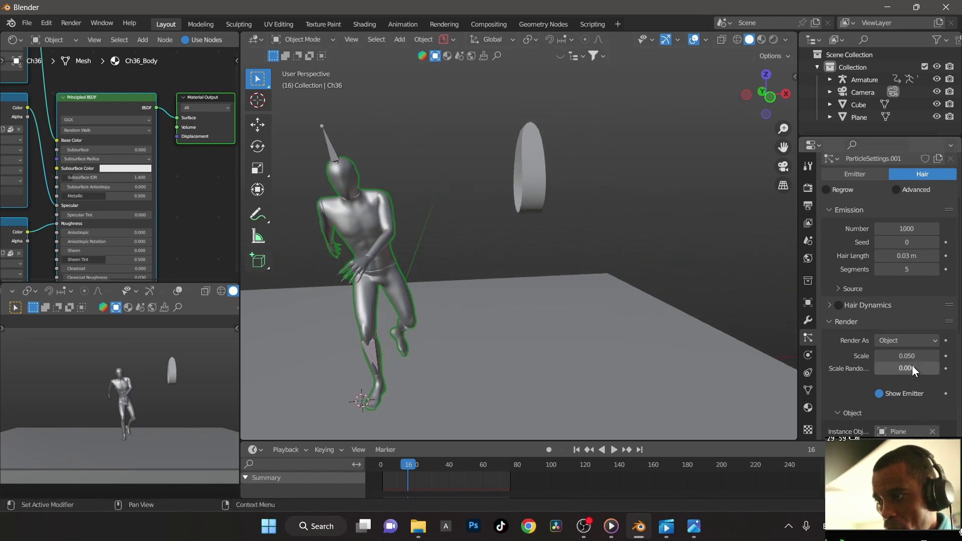
left_click_drag(907, 356, 957, 355)
middle_click_drag(318, 321, 389, 316, "shift")
left_click(694, 40)
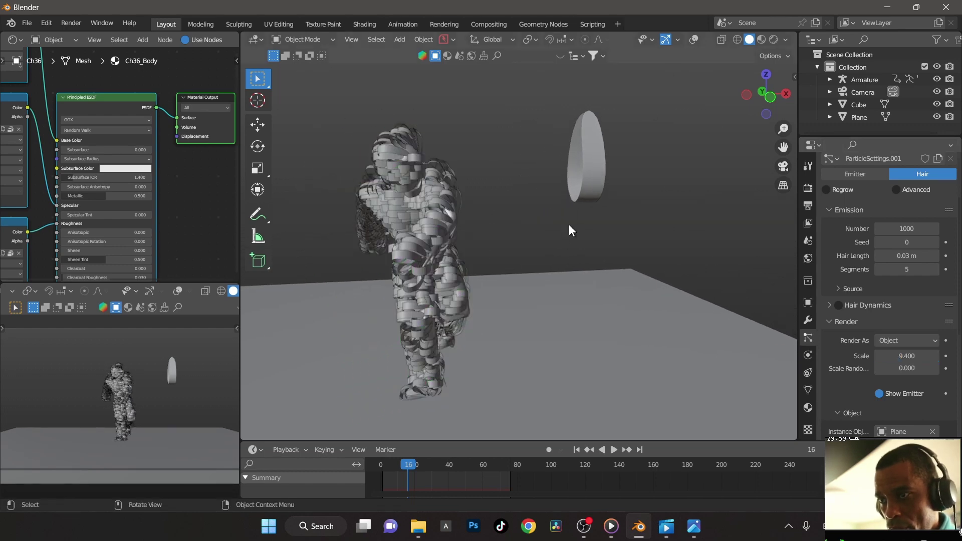
left_click(592, 197)
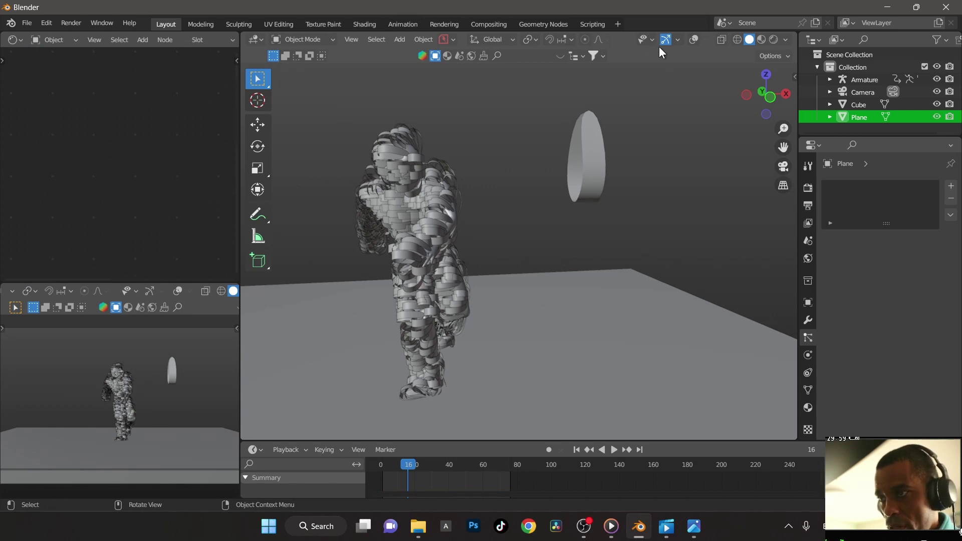
Rotate the Plane's mesh around the X axis in Edit Mode, then return to Object Mode
key("ctrl+Tab")
left_click(635, 184)
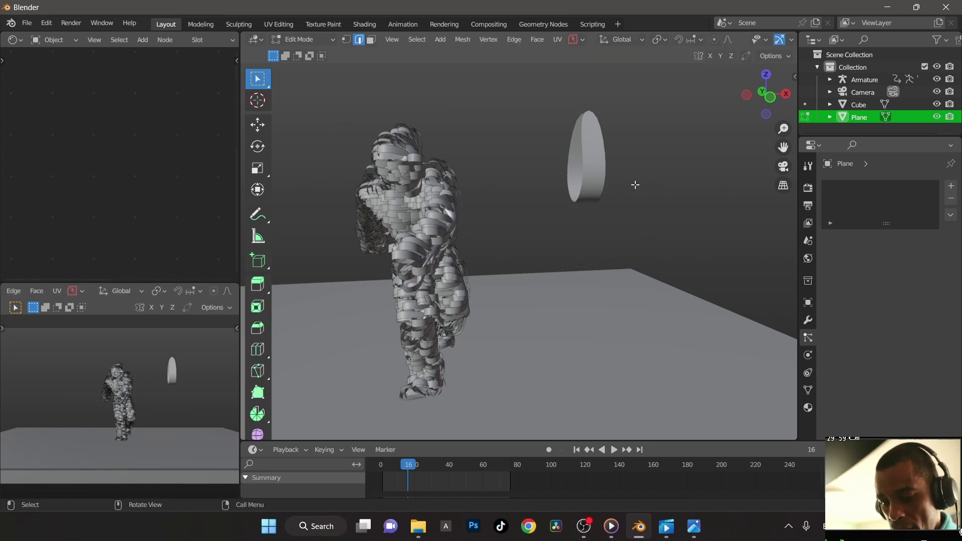
key("r")
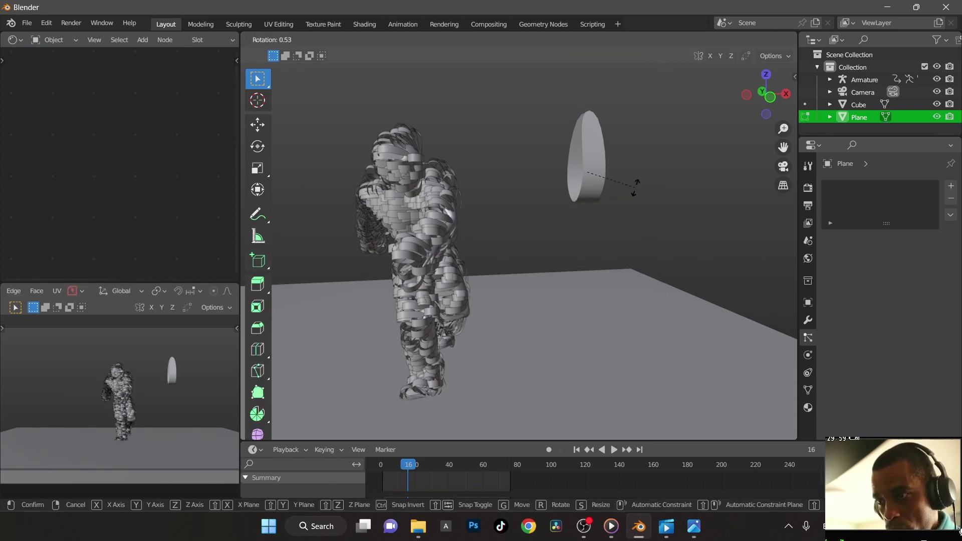
key("x")
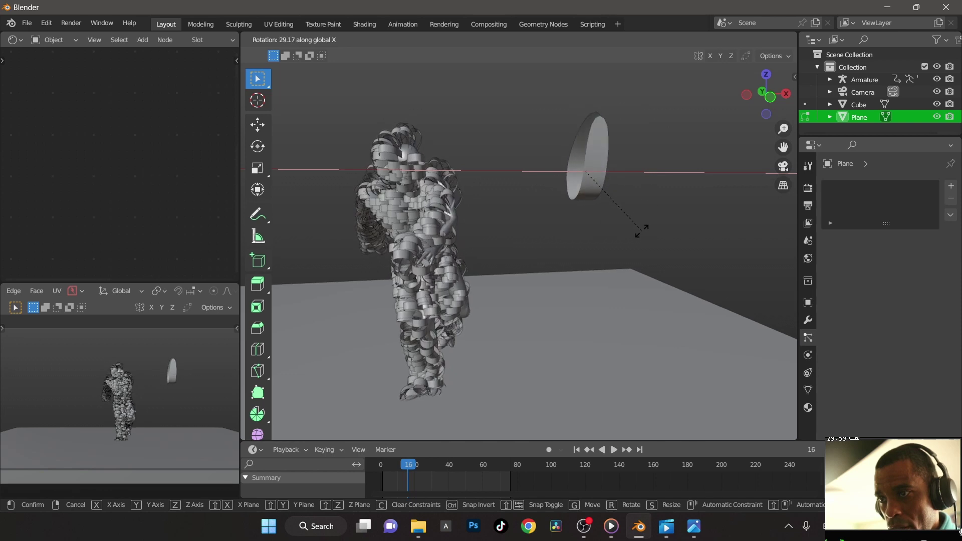
left_click(620, 313)
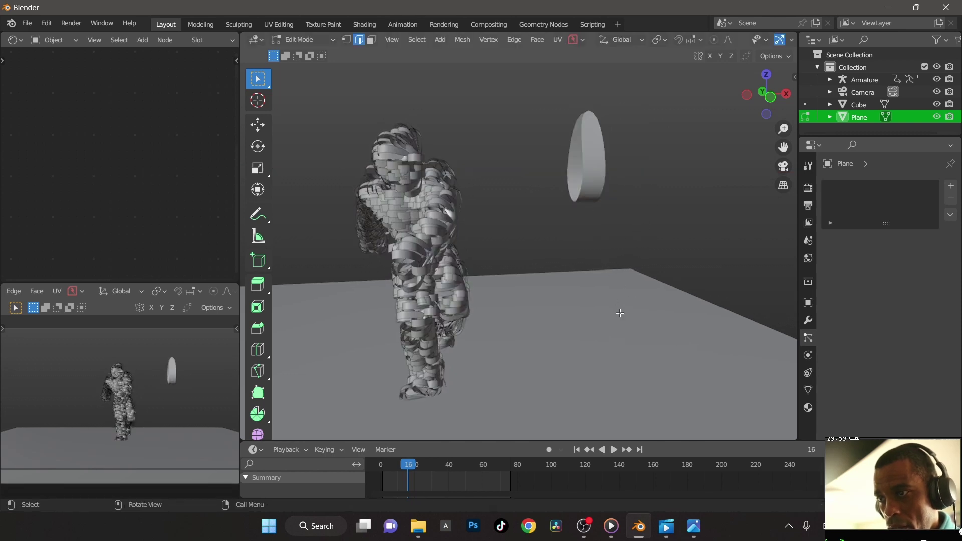
scroll(621, 311, "up", 4)
middle_click_drag(526, 271, 626, 243)
scroll(637, 253, "down", 2)
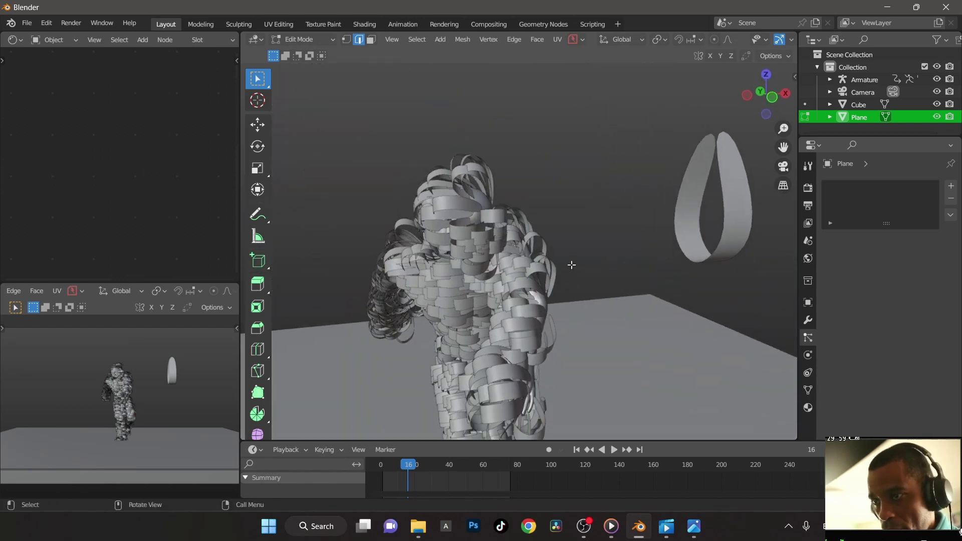
key("Tab")
Set the ribbon instance scale to 5.53 and enable rotation with randomize 0.385
left_click(492, 257)
scroll(866, 352, "down", 10)
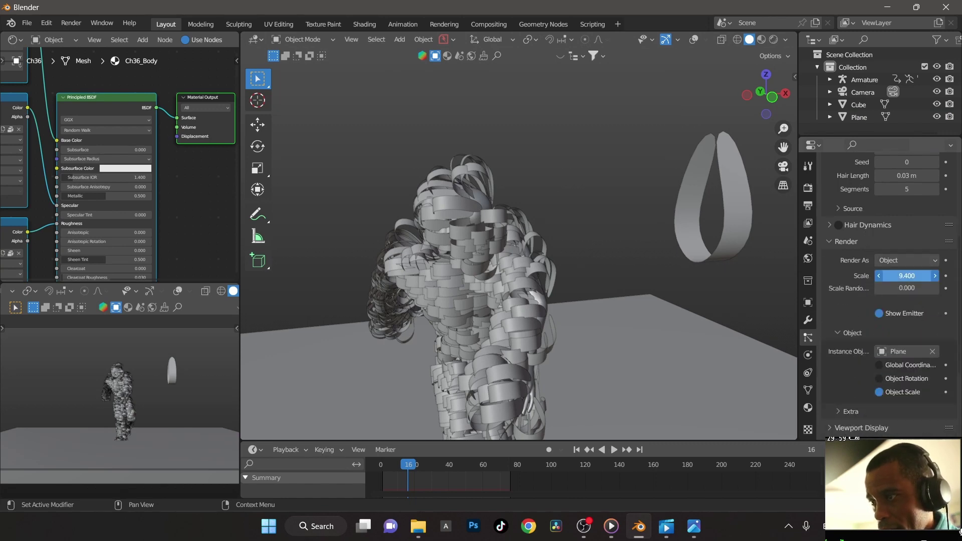
left_click_drag(907, 275, 888, 305)
scroll(868, 327, "down", 3)
scroll(868, 326, "up", 7)
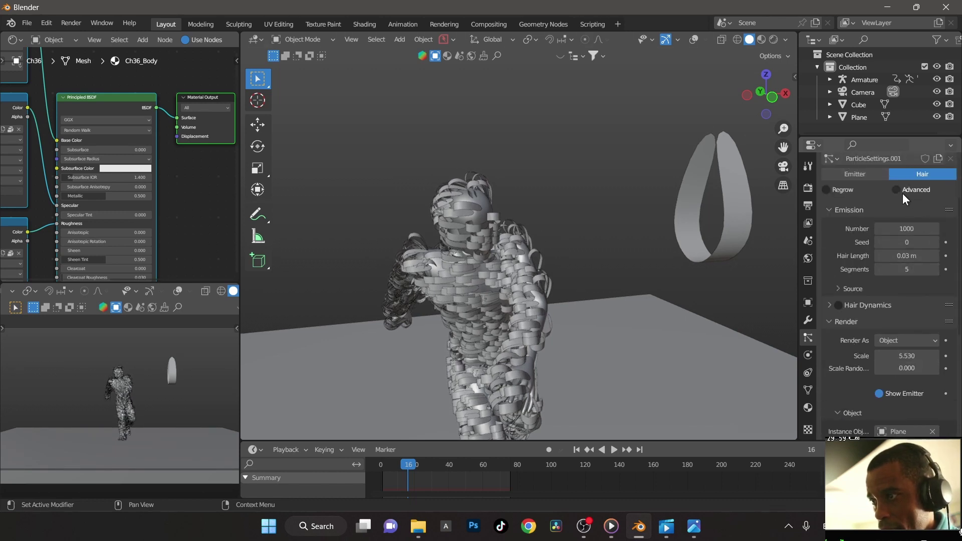
left_click(903, 193)
scroll(858, 350, "down", 6)
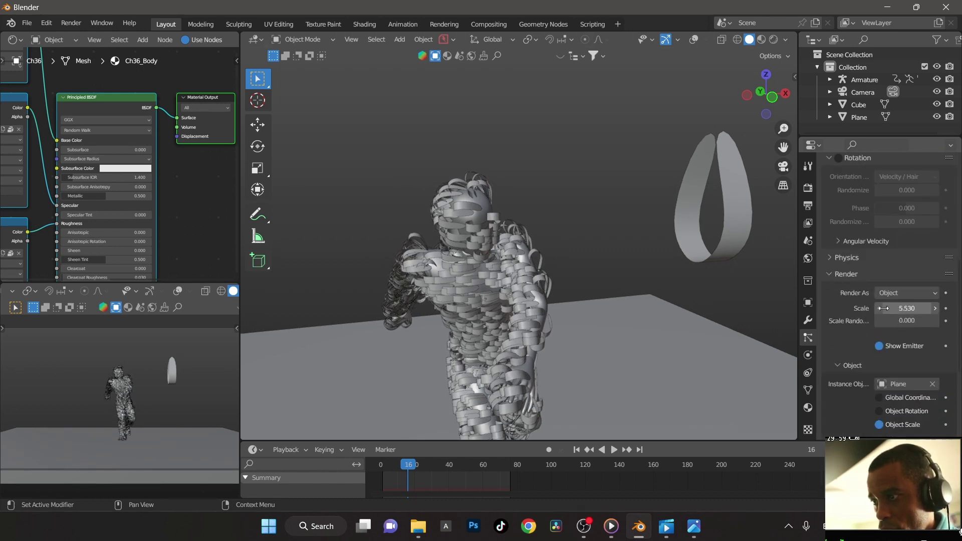
left_click(839, 159)
left_click_drag(907, 190, 929, 222)
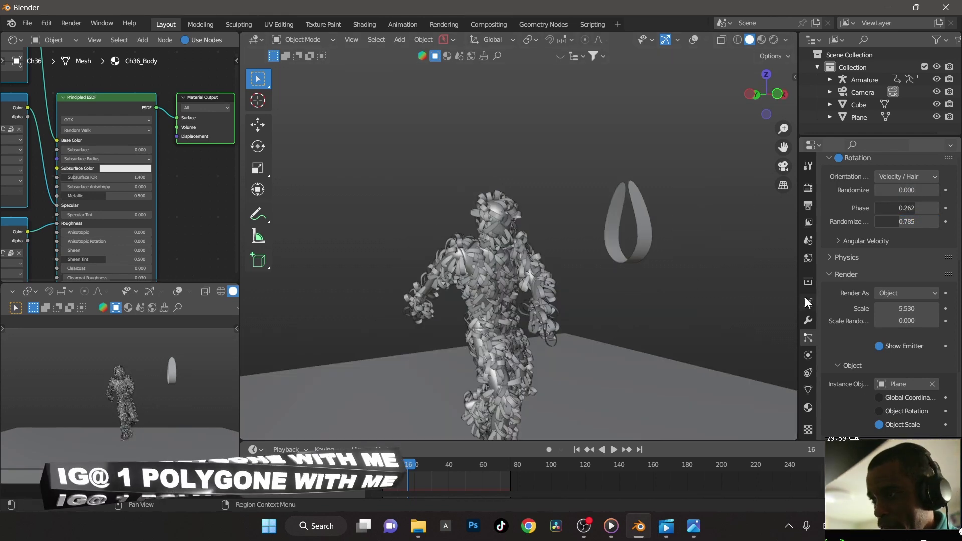
Set the character's particles to emit from its Volume
scroll(859, 246, "up", 5)
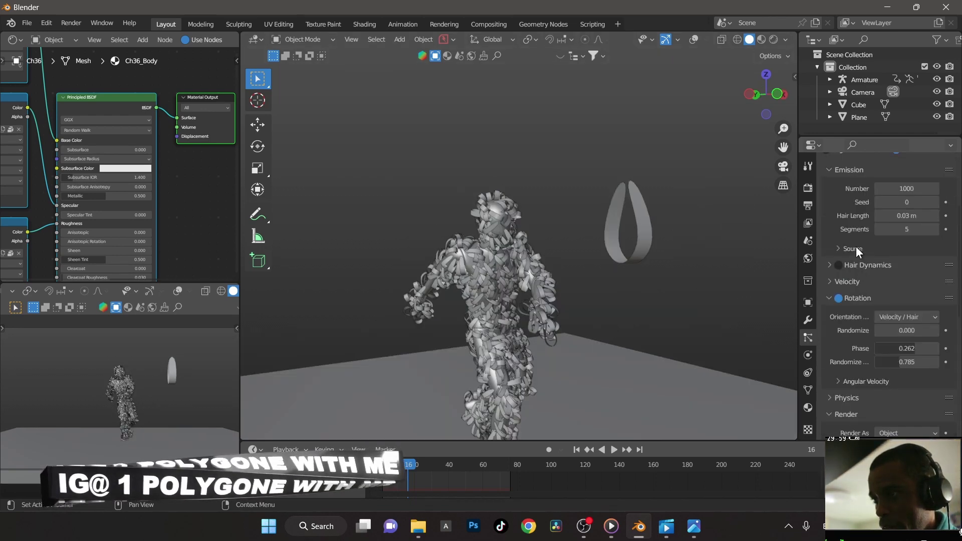
scroll(853, 253, "up", 2)
left_click(854, 289)
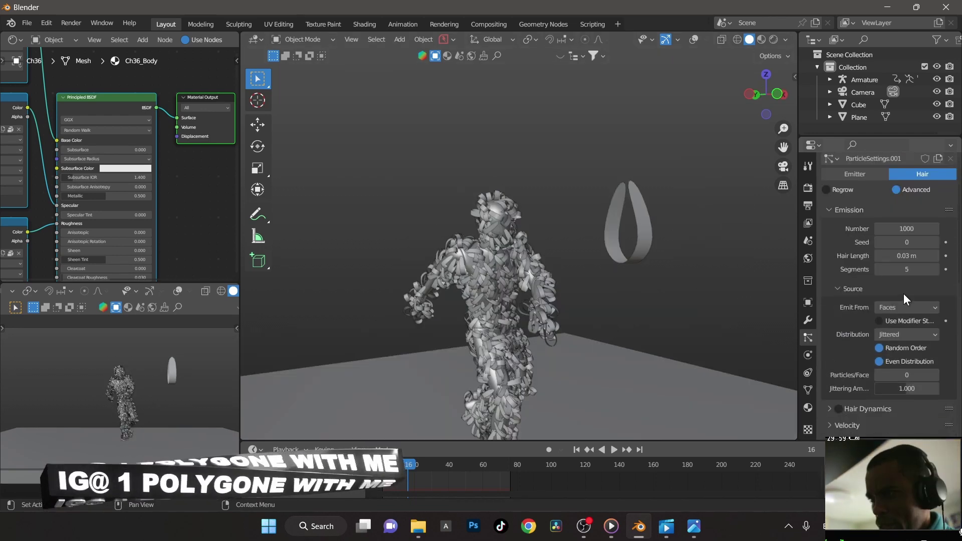
left_click(903, 308)
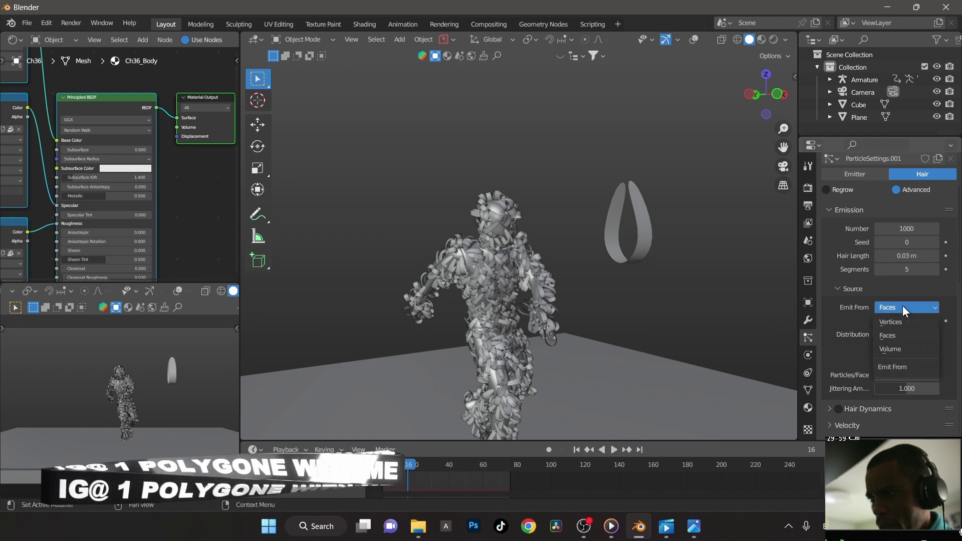
left_click(903, 347)
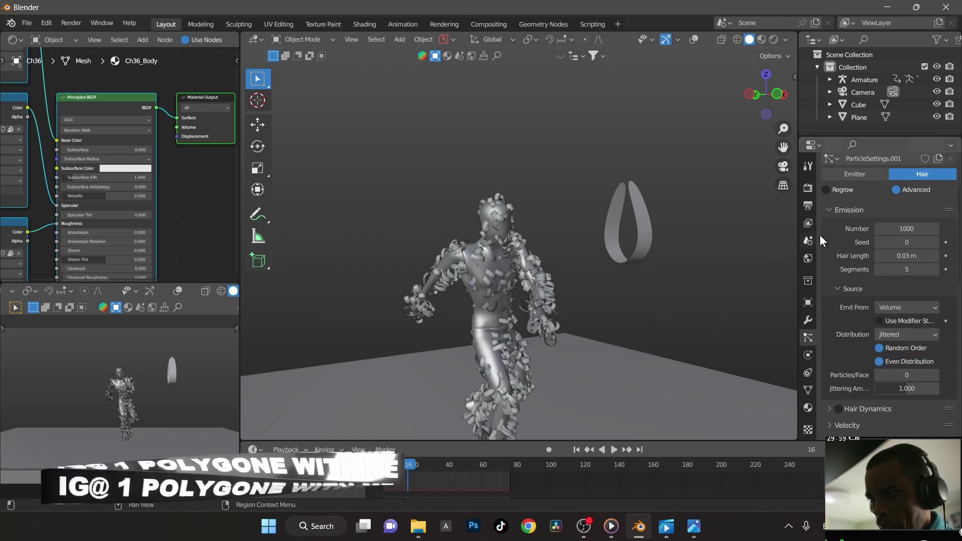
Raise the particle count and enlarge the ribbon instances to scale 7.98
left_click(906, 229)
left_click_drag(907, 229, 908, 227)
left_click(908, 226)
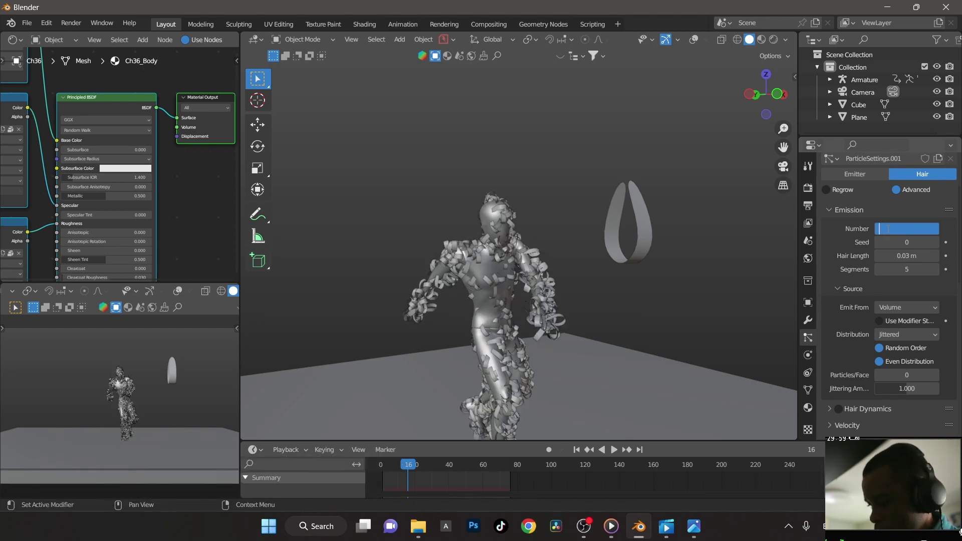
scroll(846, 302, "up", 1)
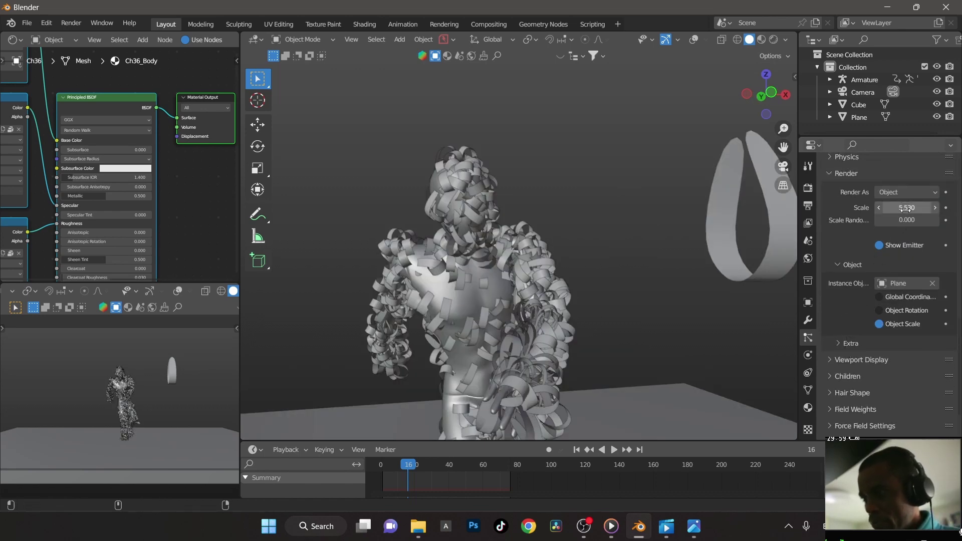
left_click_drag(907, 209, 918, 209)
middle_click_drag(441, 270, 510, 288)
Give the ribbon Plane a new material of its own
left_click(645, 183)
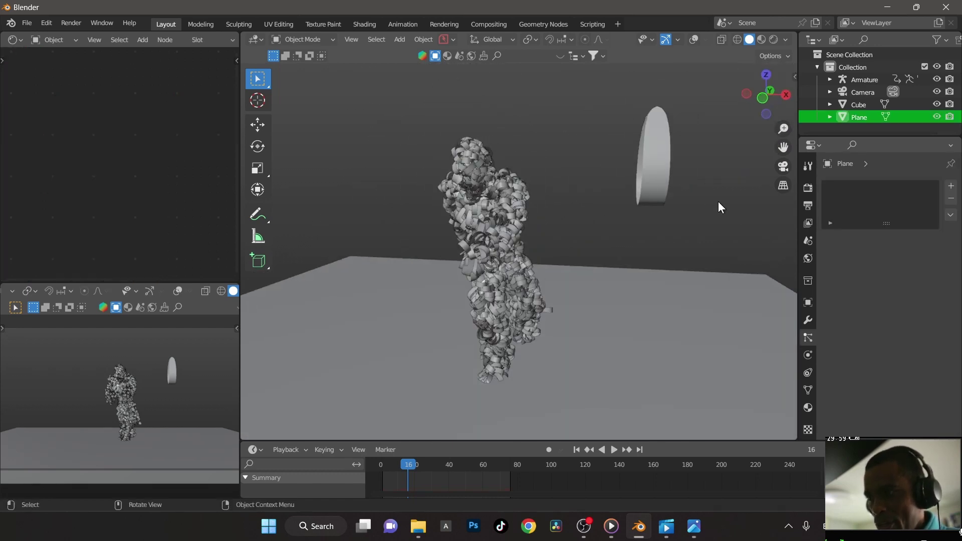
left_click(808, 407)
left_click(916, 238)
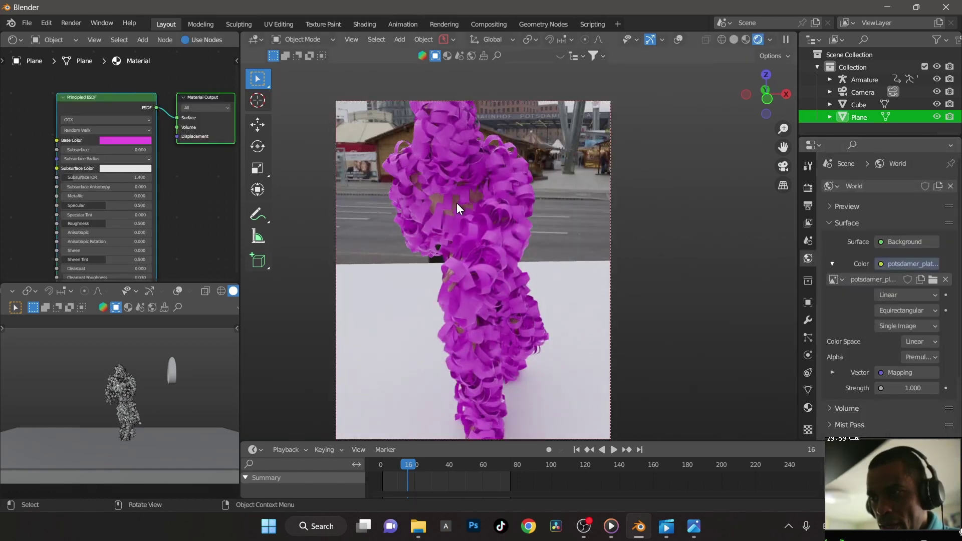
Select the Ch36 mesh under the Armature and assign it the pink Material instead of Ch36_Body
left_click(456, 202)
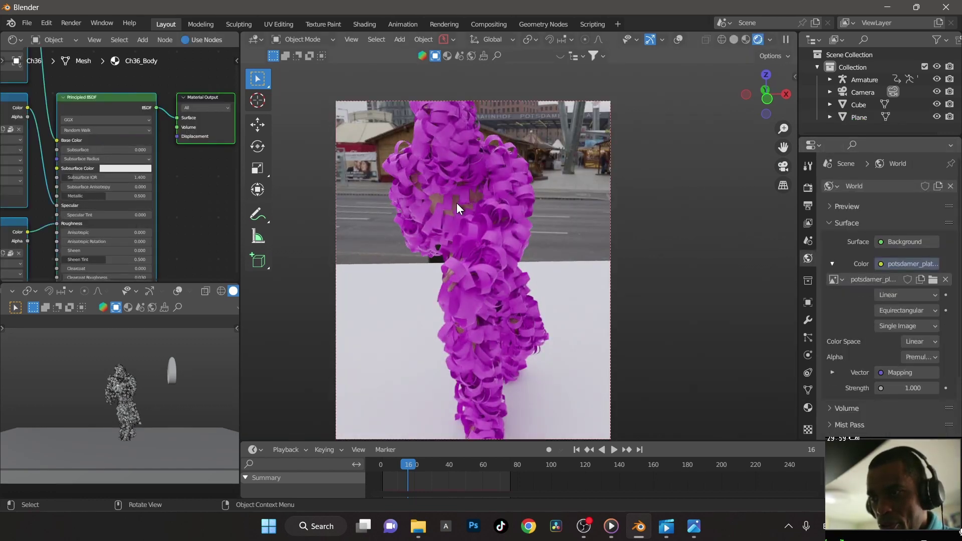
left_click(867, 76)
left_click(830, 79)
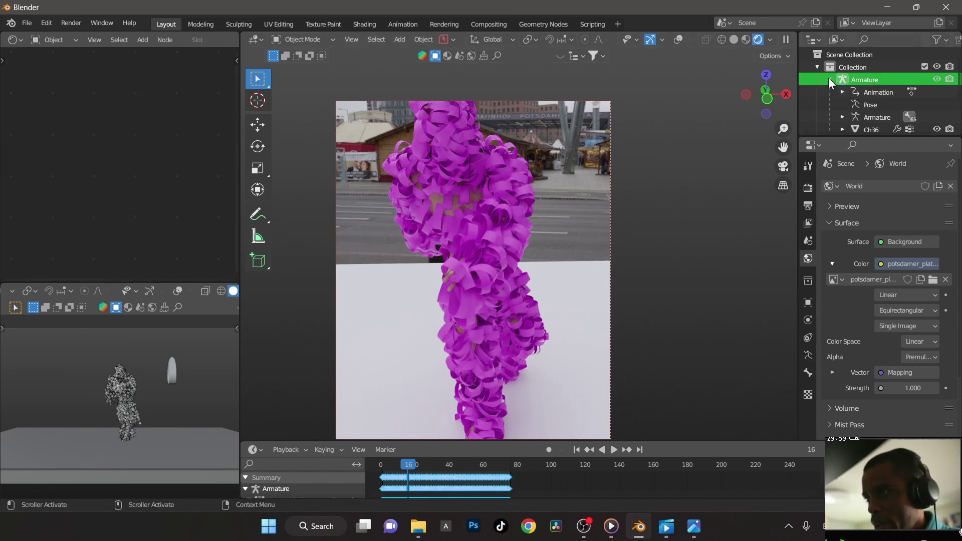
scroll(863, 109, "down", 1)
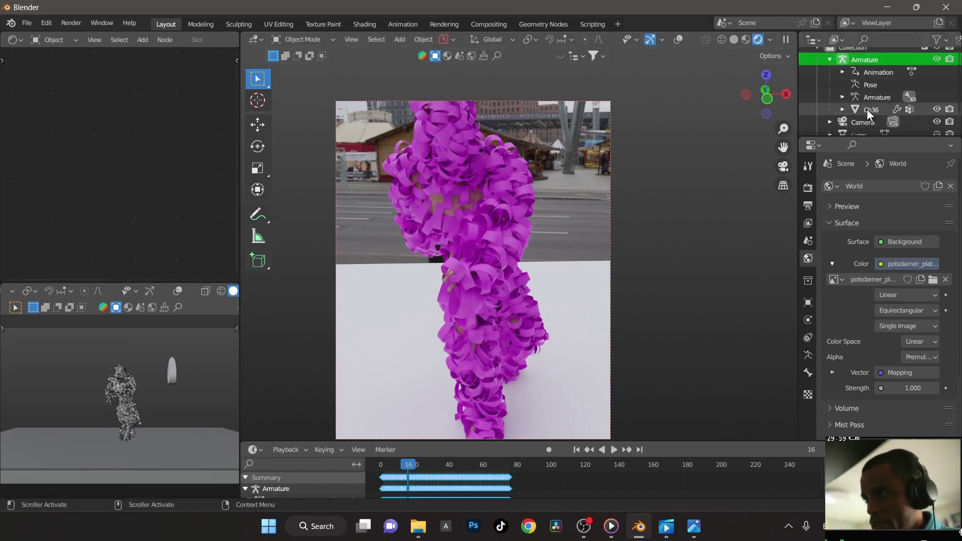
left_click(867, 109)
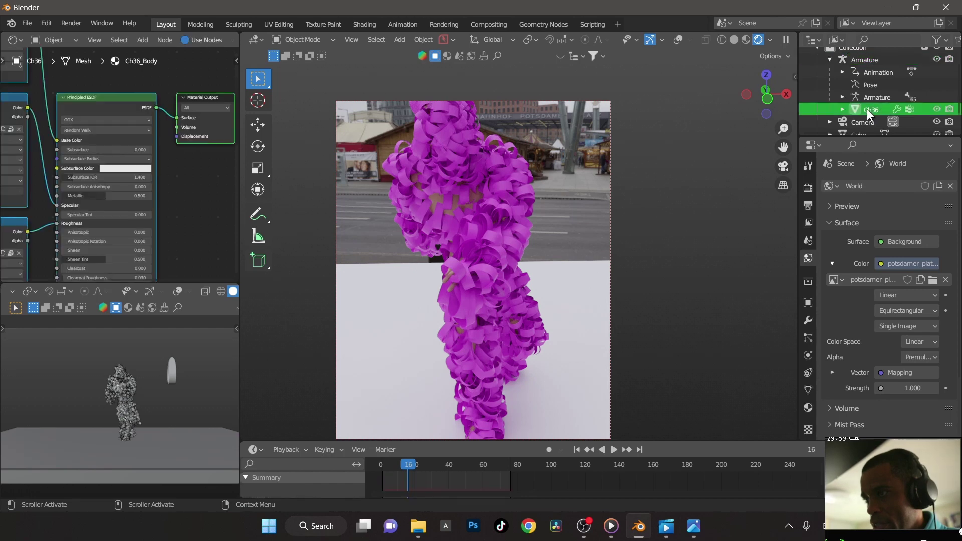
left_click(812, 406)
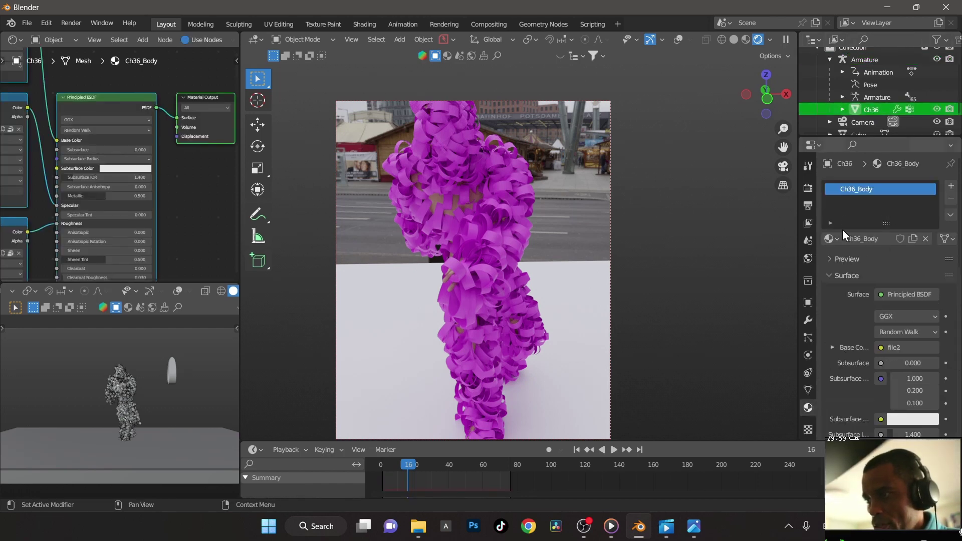
left_click(832, 239)
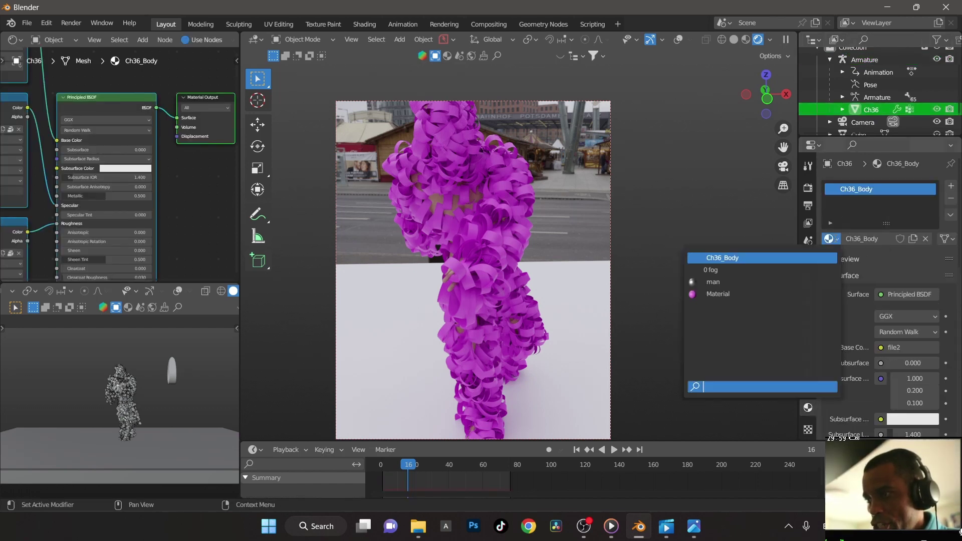
left_click(707, 288)
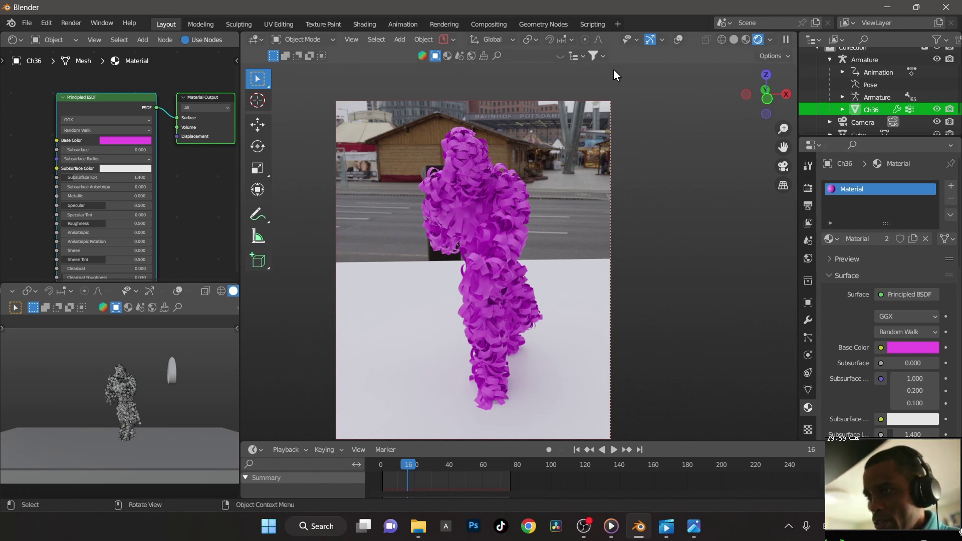
Turn on viewport overlays and hide the character's ribbon hair particle system in the viewport
left_click(677, 39)
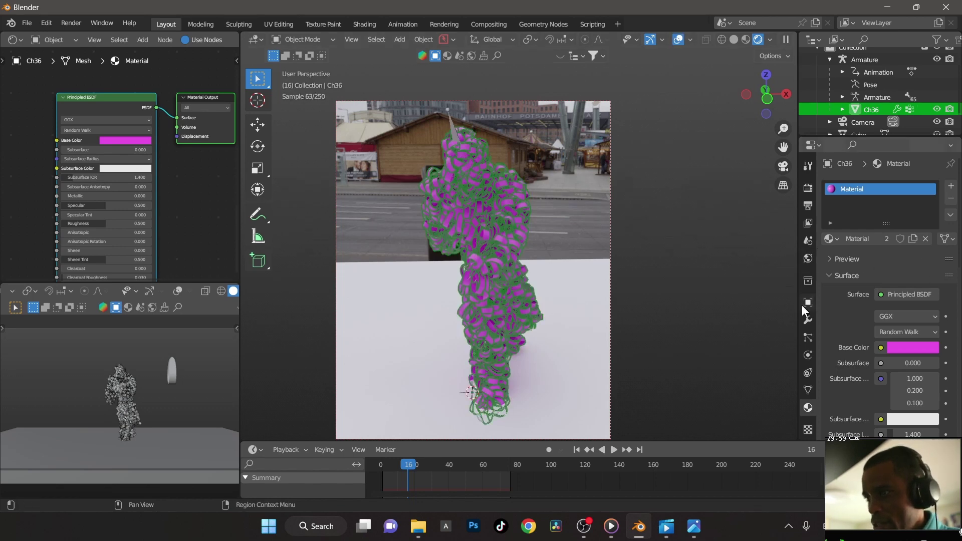
left_click(808, 338)
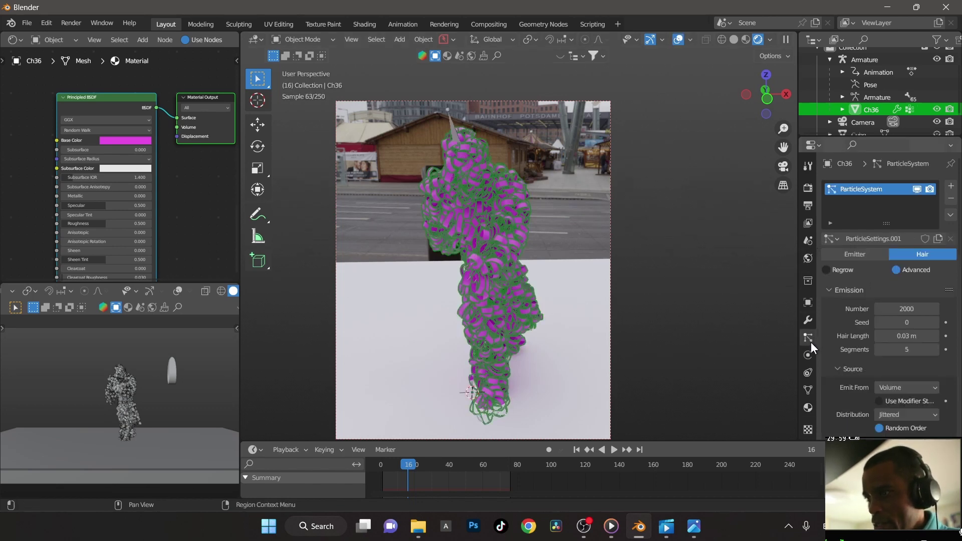
left_click(921, 189)
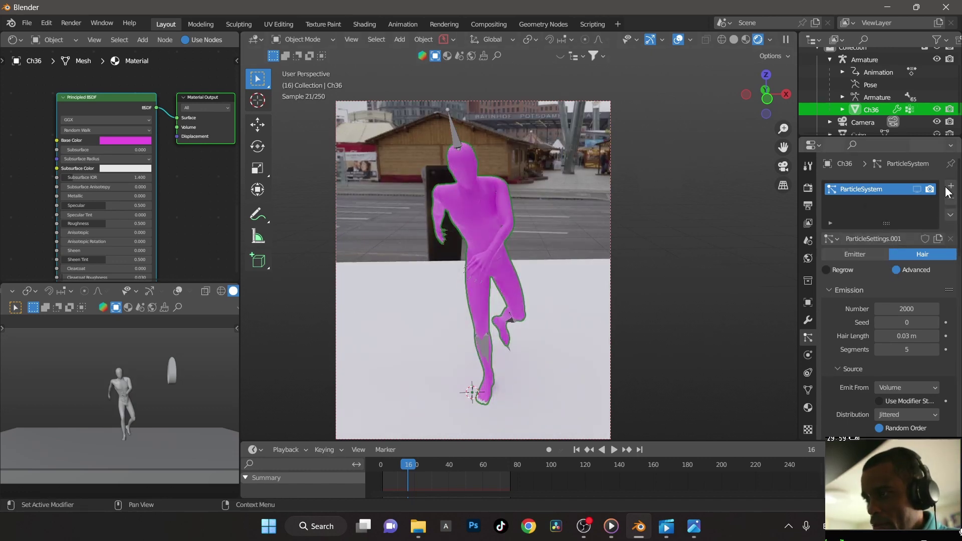
Add a second particle system, ParticleSystem.001, set to emit only 5 particles
left_click(951, 187)
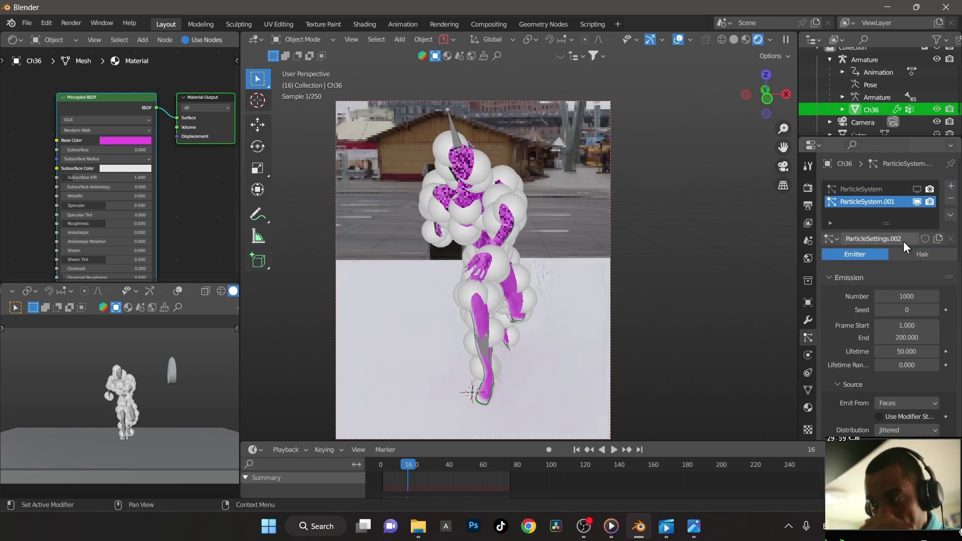
left_click(898, 297)
type("5")
key("Return")
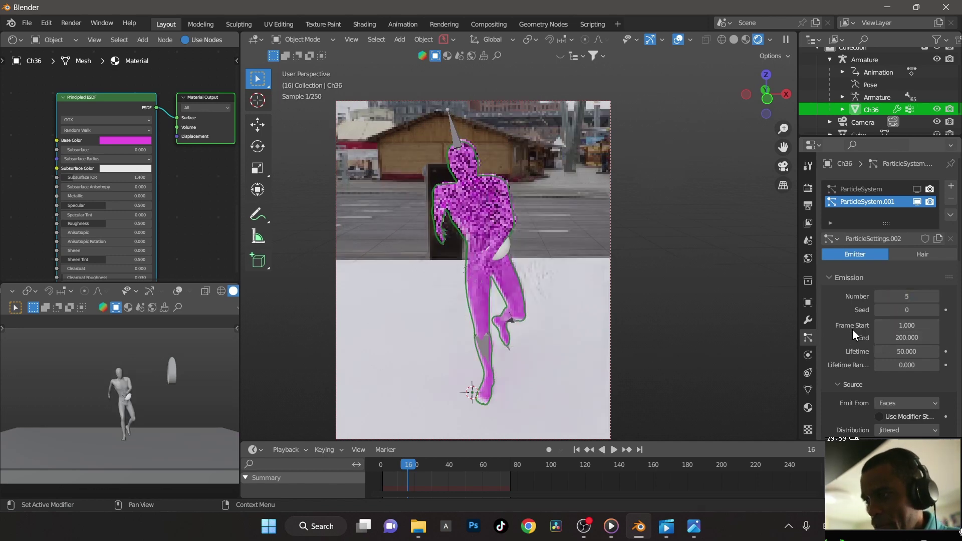
scroll(851, 329, "down", 15)
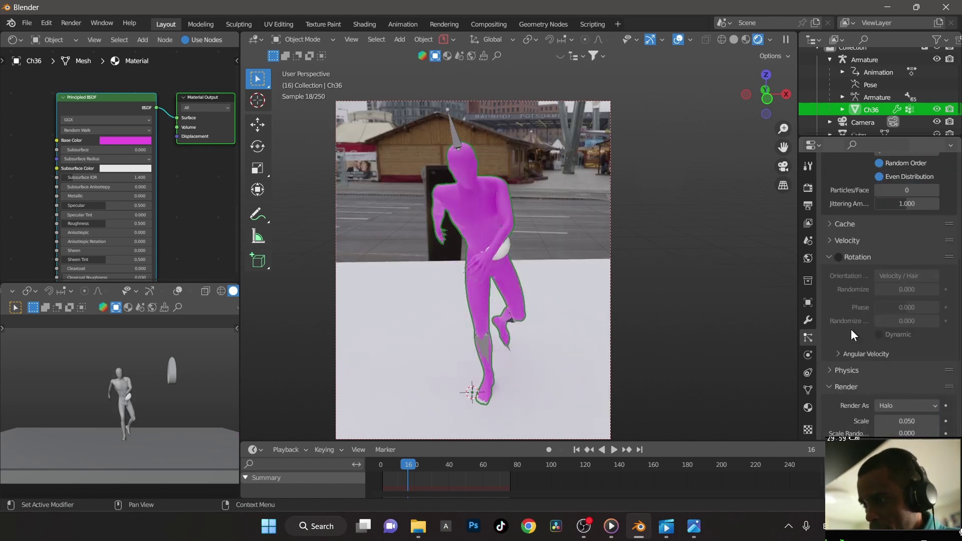
Render the emitter particles as Plane object instances at scale 0.130
left_click(904, 367)
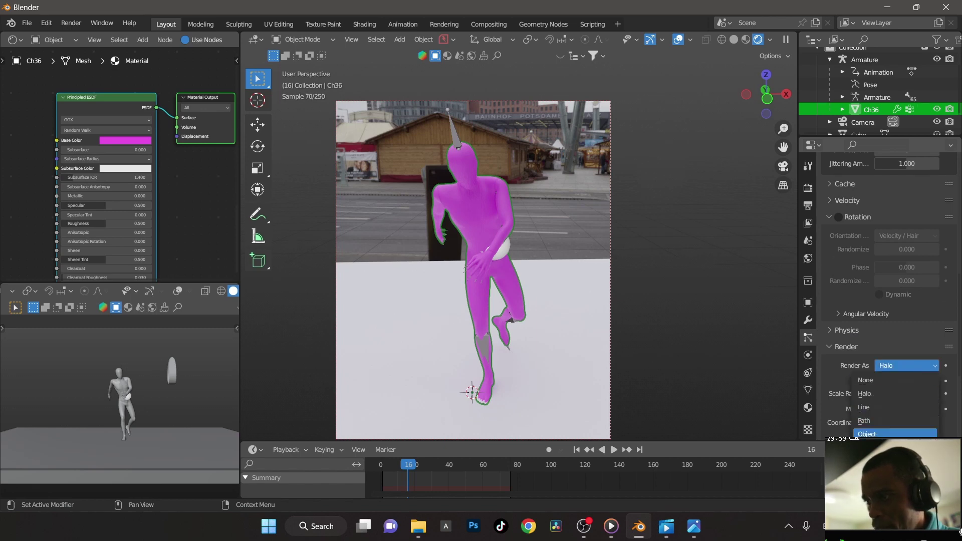
left_click(882, 433)
scroll(855, 357, "down", 2)
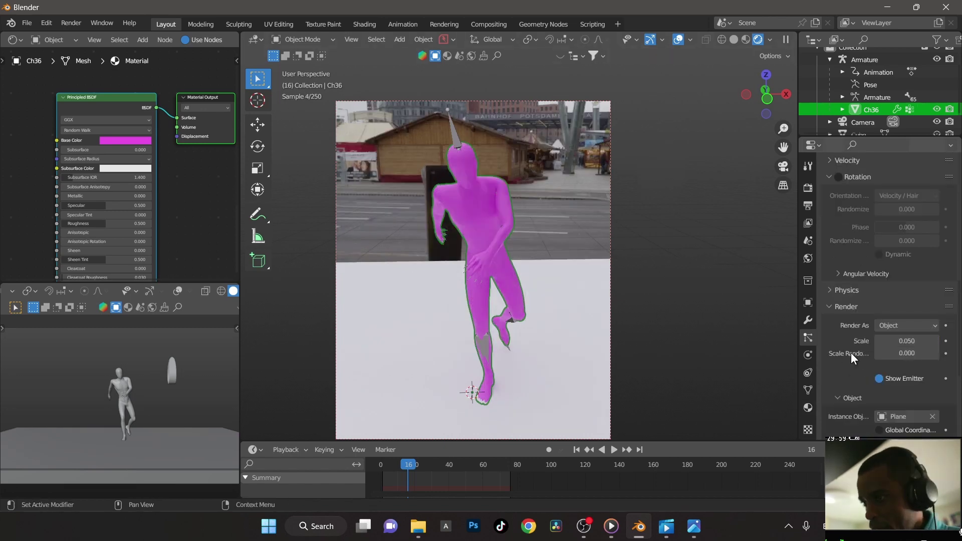
left_click(905, 341)
mouse_move(904, 340)
left_mouse_down()
mouse_move(950, 340)
mouse_move(901, 341)
left_mouse_up()
Preview the dance playback in Solid shading, then select the floor plane
key("space")
left_click(734, 39)
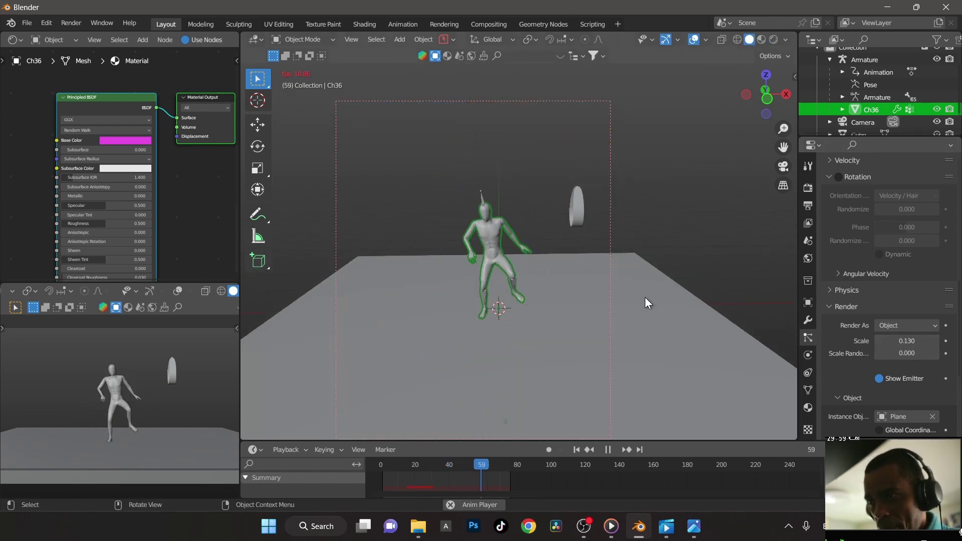
key("space")
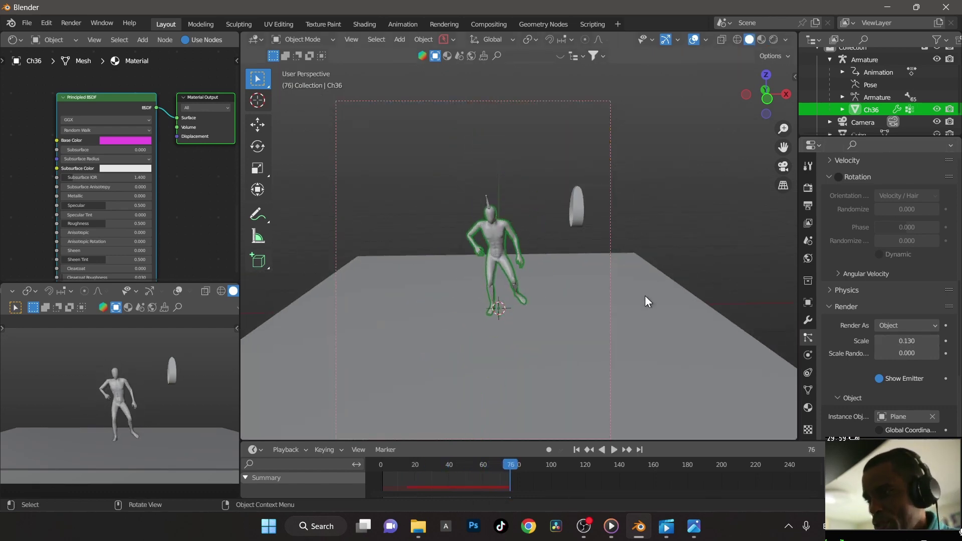
left_click(645, 296)
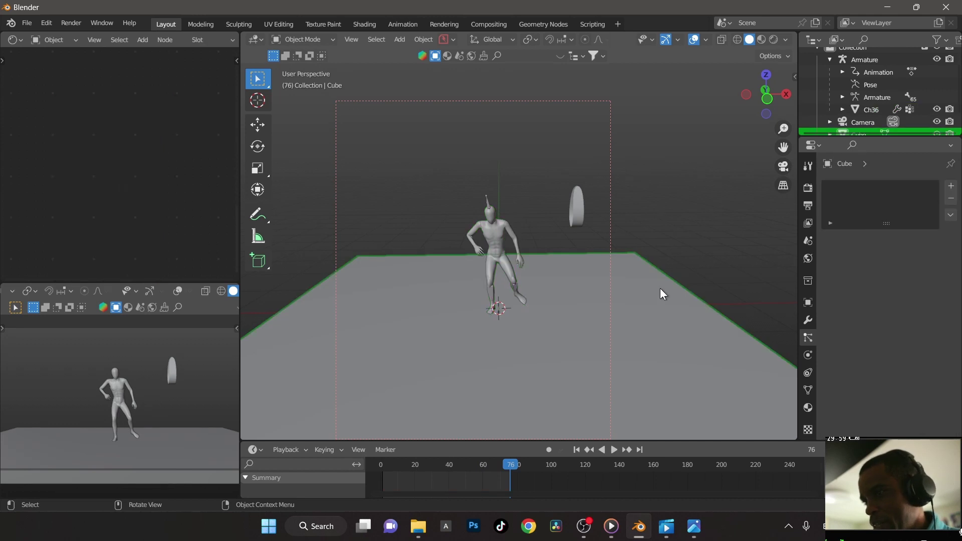
Give the Cube floor Collision physics with damping 0.800 and friction 0.800, then replay to test
left_click(808, 356)
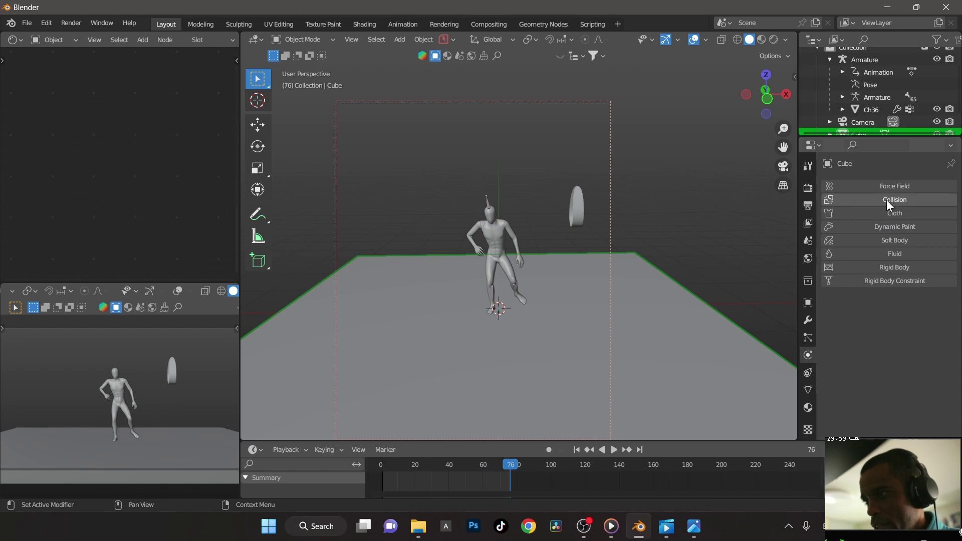
left_click(886, 200)
scroll(844, 341, "down", 2)
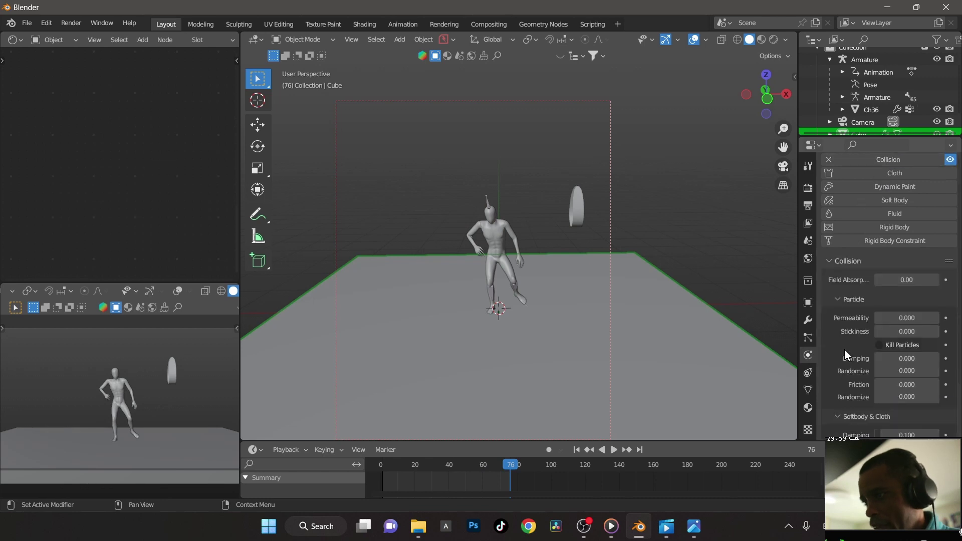
left_click(922, 358)
key("BackSpace")
type(".8")
key("Return")
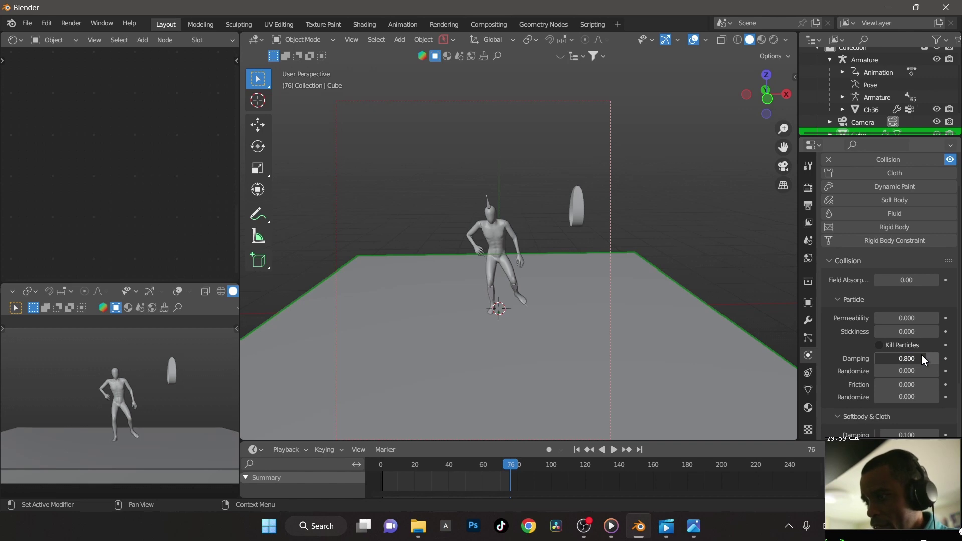
left_click(916, 382)
type(".8")
key("Return")
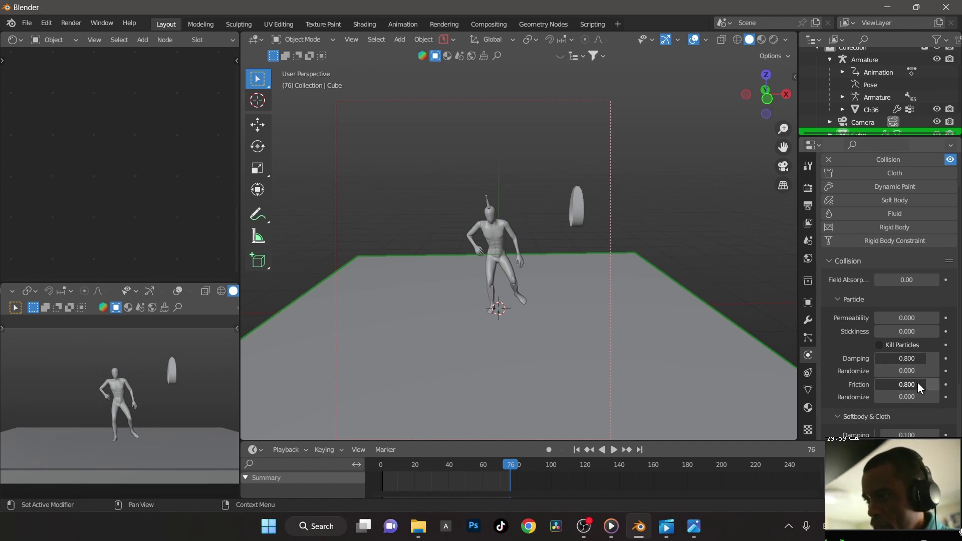
key("space")
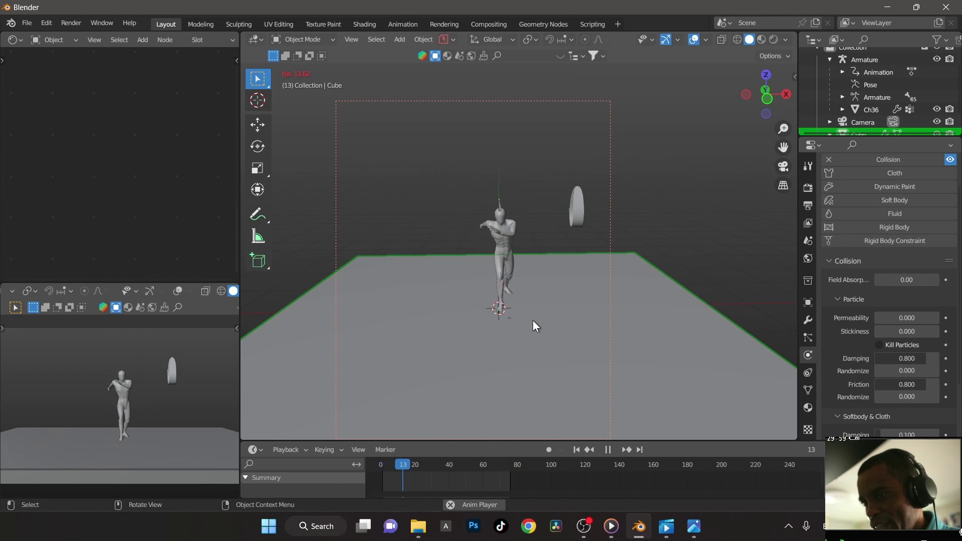
Raise Ch36's ParticleSystem.001 count to 100 and replay, viewing the falling ribbons from a lower angle
key("space")
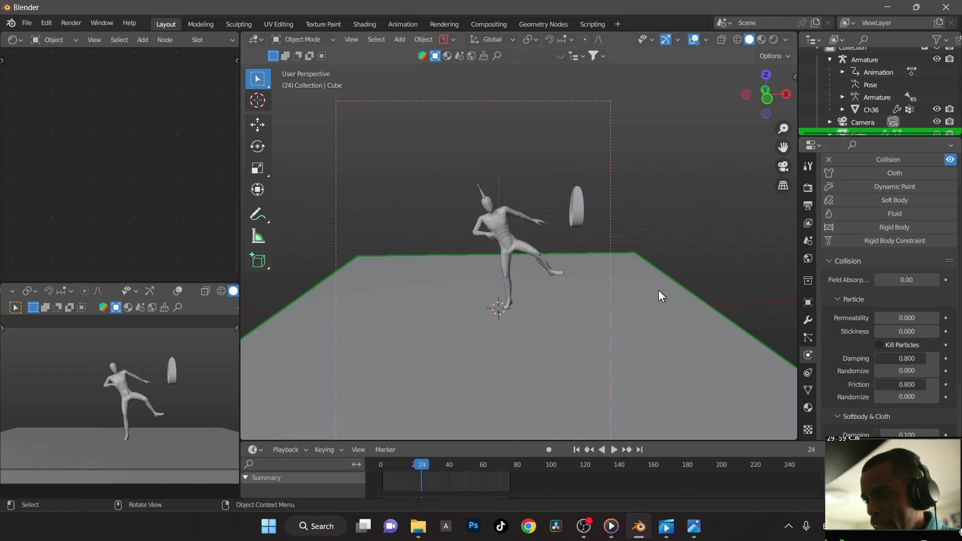
left_click(509, 240)
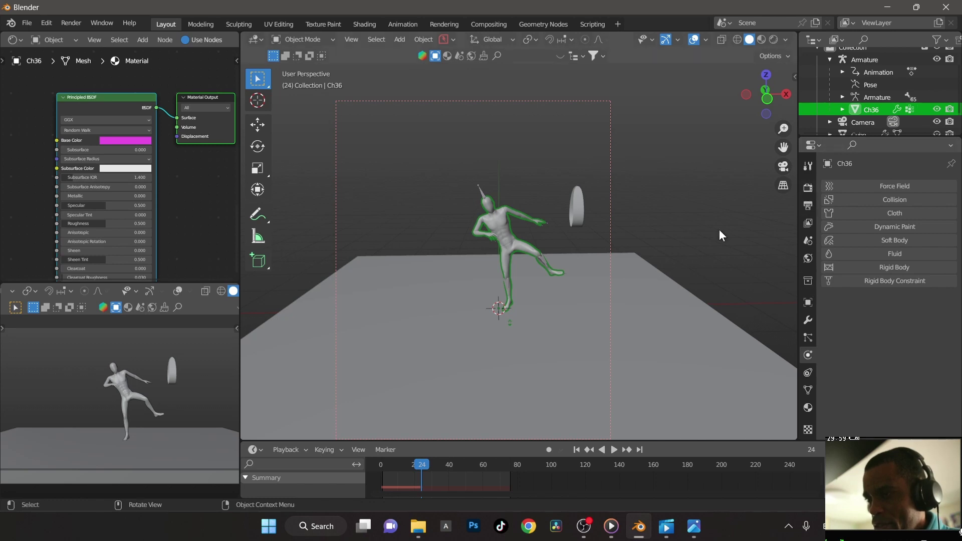
left_click(808, 339)
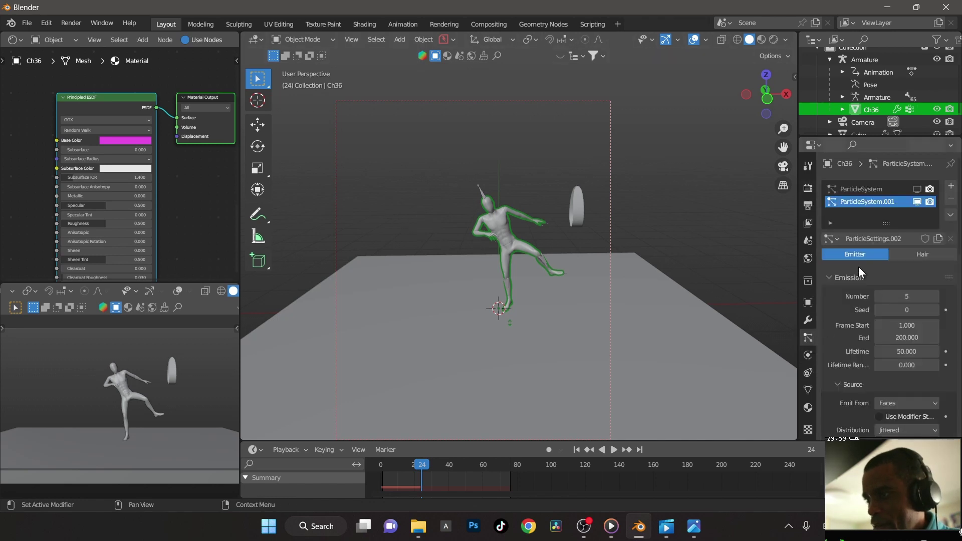
left_click(904, 299)
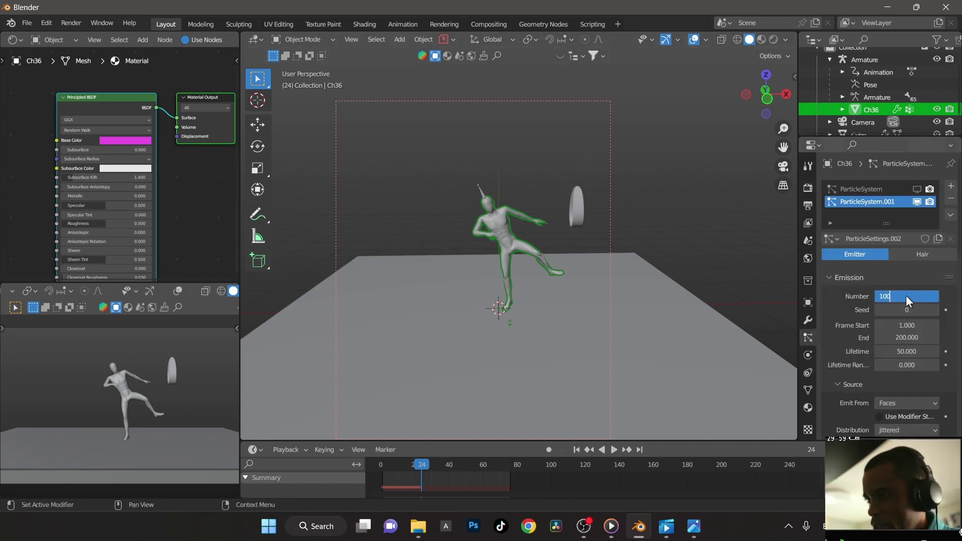
key("Return")
key("space")
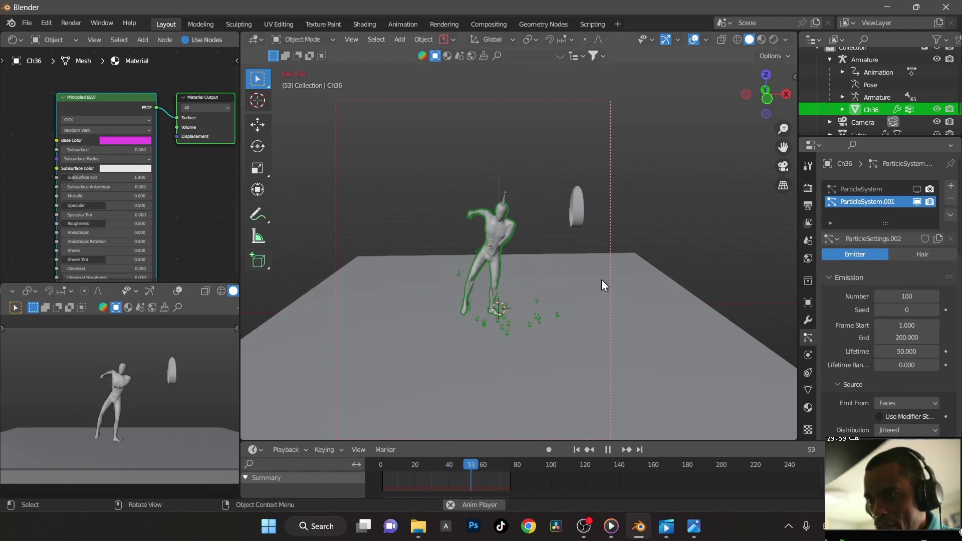
scroll(577, 318, "up", 2)
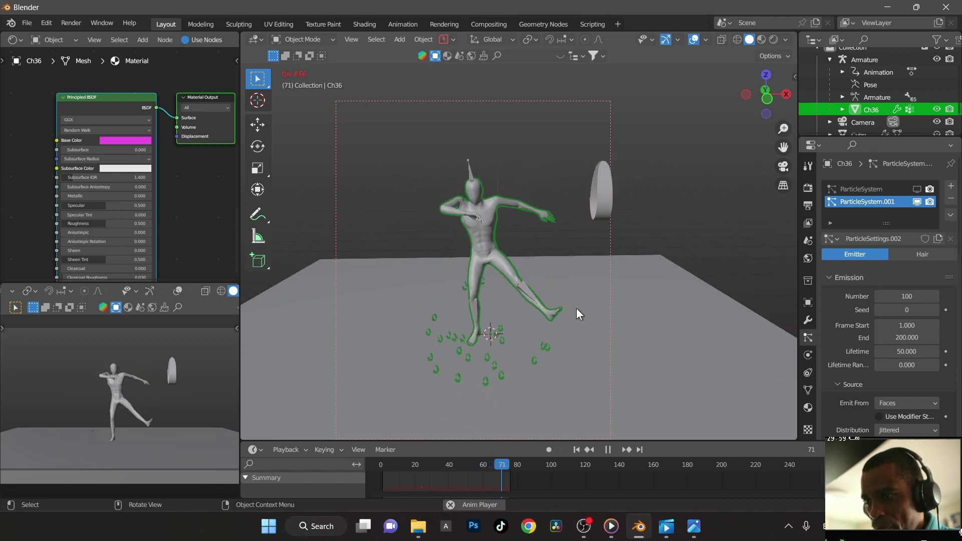
middle_click_drag(576, 310, 512, 369)
key("space")
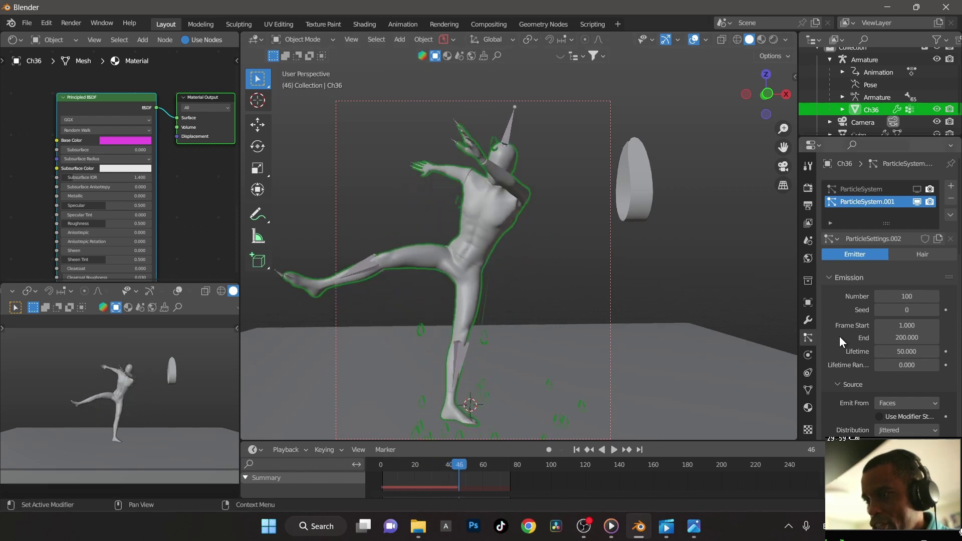
Enable Dynamic particle rotation with phase 0.862 and randomize phase 1.138, then preview playback
scroll(840, 336, "down", 5)
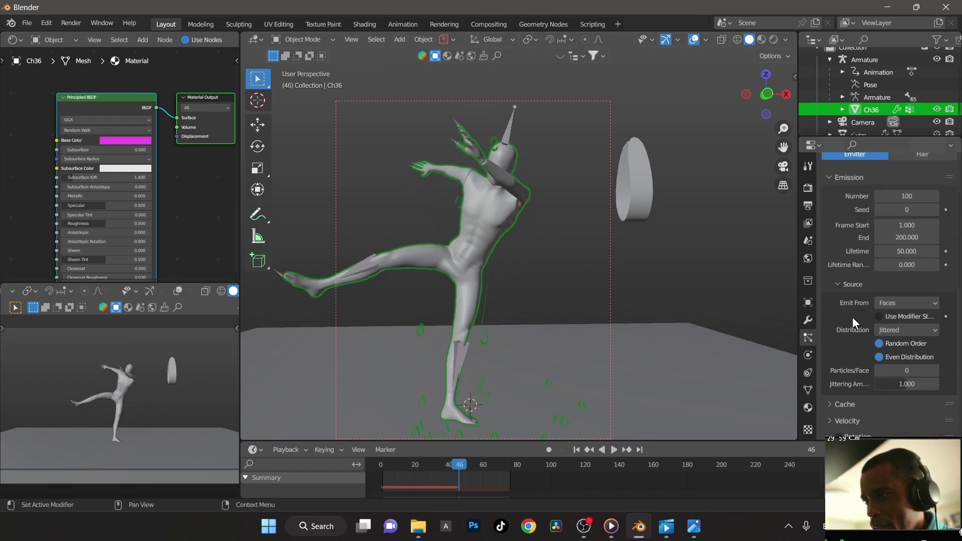
scroll(852, 320, "down", 4)
left_click(839, 358)
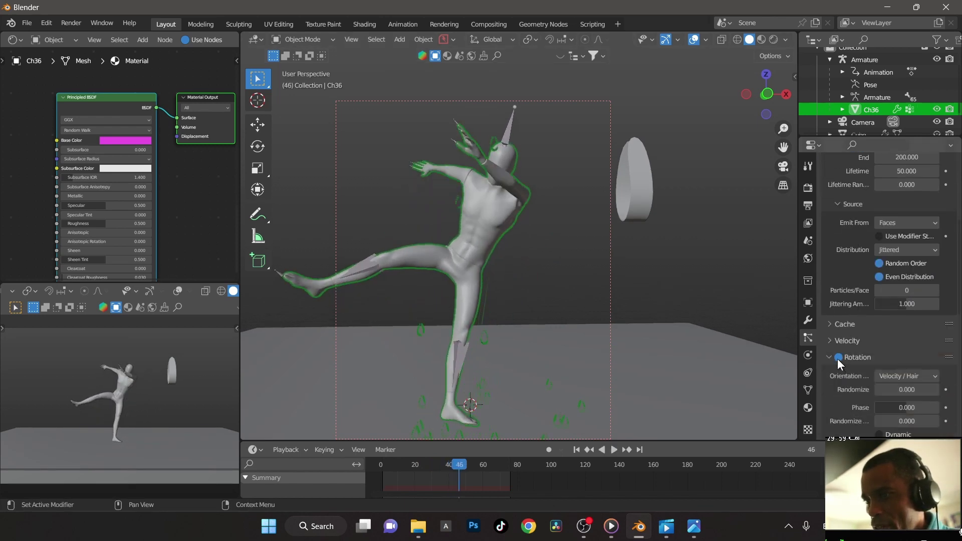
scroll(834, 362, "down", 2)
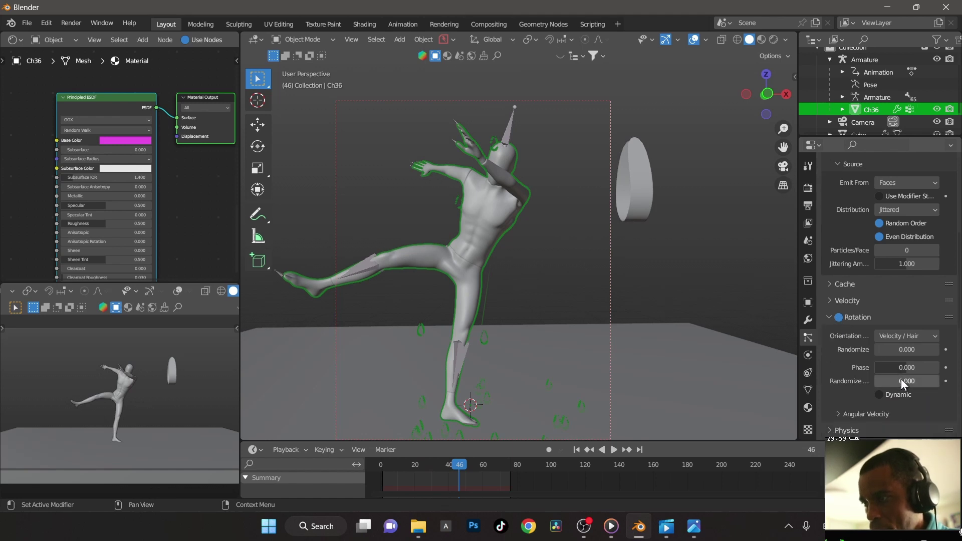
left_click_drag(904, 381, 937, 368)
left_click(907, 367)
scroll(850, 278, "up", 5)
scroll(850, 275, "down", 7)
left_click(880, 355)
key("space")
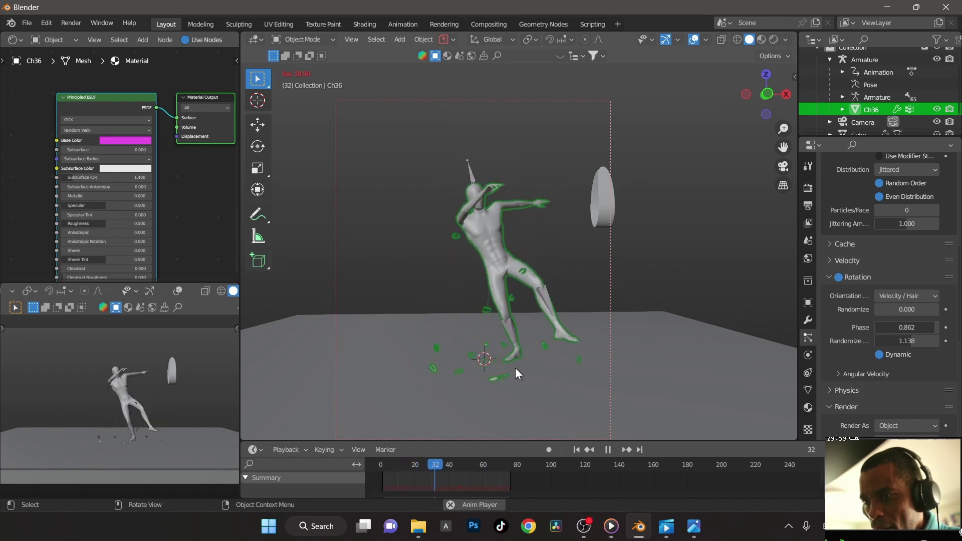
Set the emitter particle lifetime to 100 frames, replay, and close in on the ribbons at the feet
key("space")
scroll(854, 289, "up", 3)
scroll(855, 289, "up", 5)
left_click(908, 312)
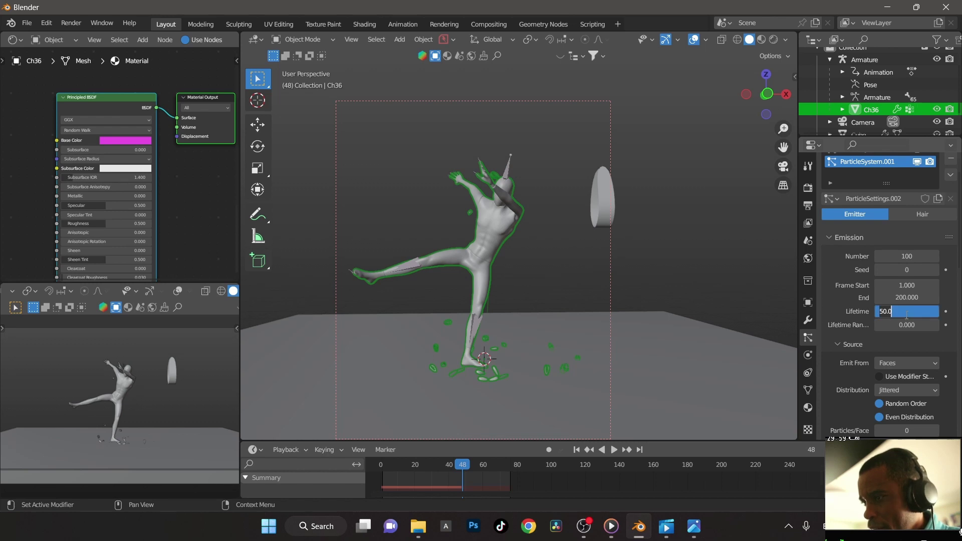
type("100")
key("Return")
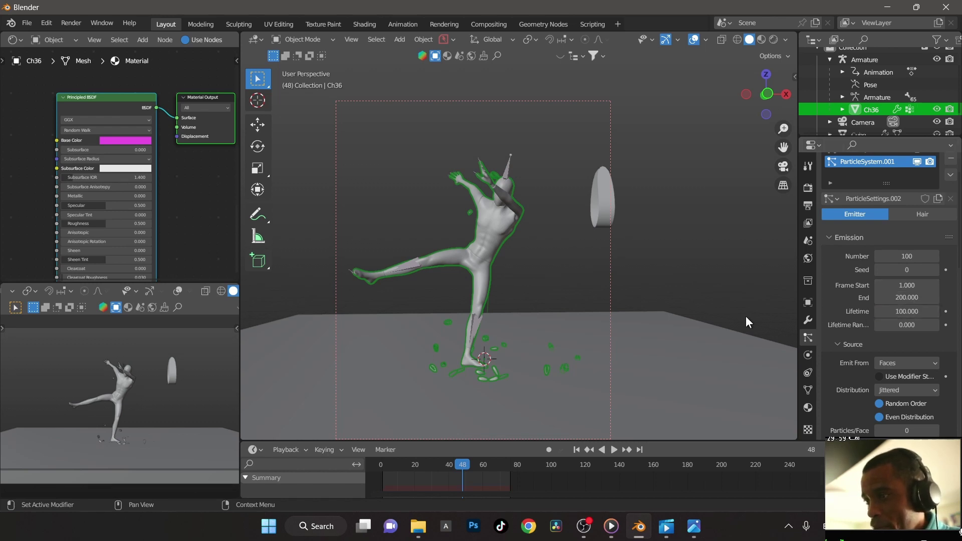
key("space")
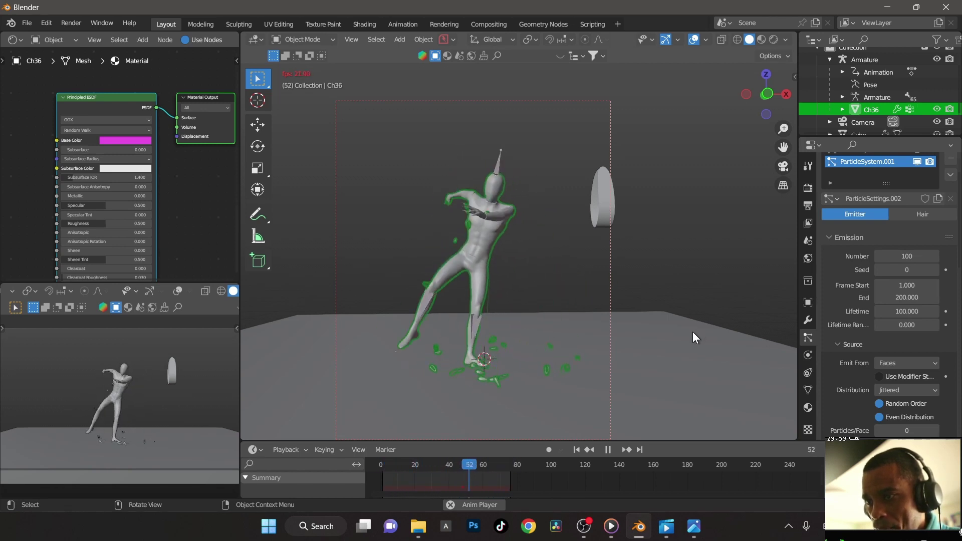
key("space")
middle_click_drag(645, 356, 606, 351)
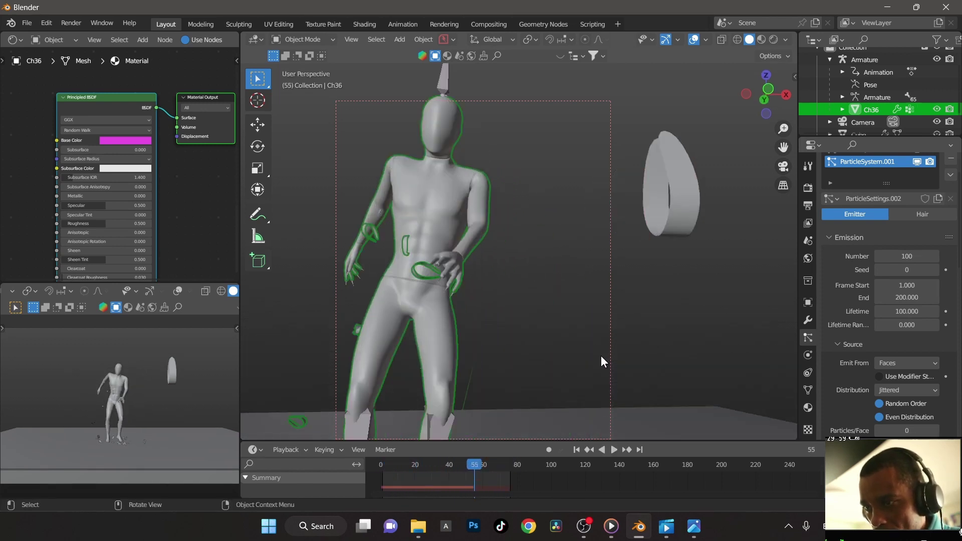
middle_click_drag(600, 355, 600, 292, "shift")
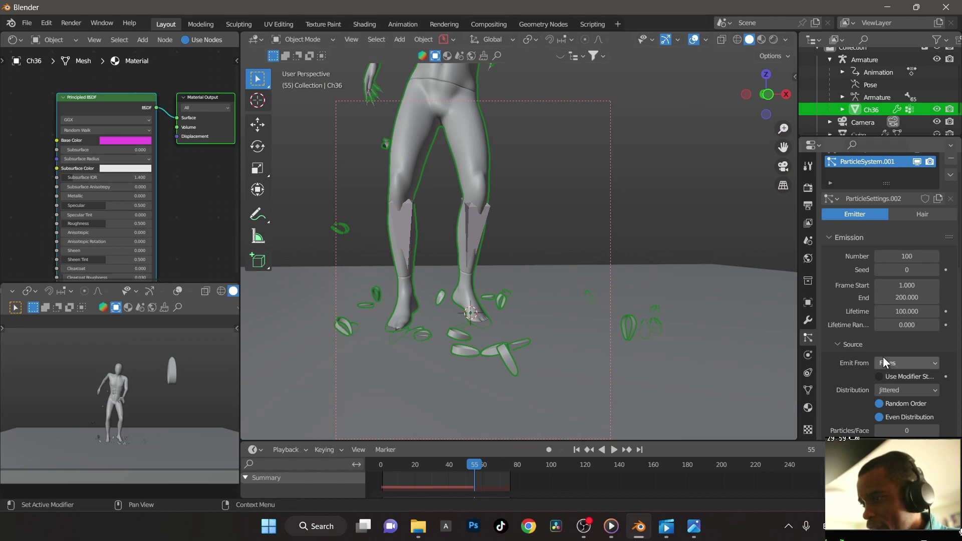
Turn on Size Deflect in the particle Deflection settings and replay to check the bounces
scroll(856, 378, "down", 3)
scroll(850, 336, "down", 1)
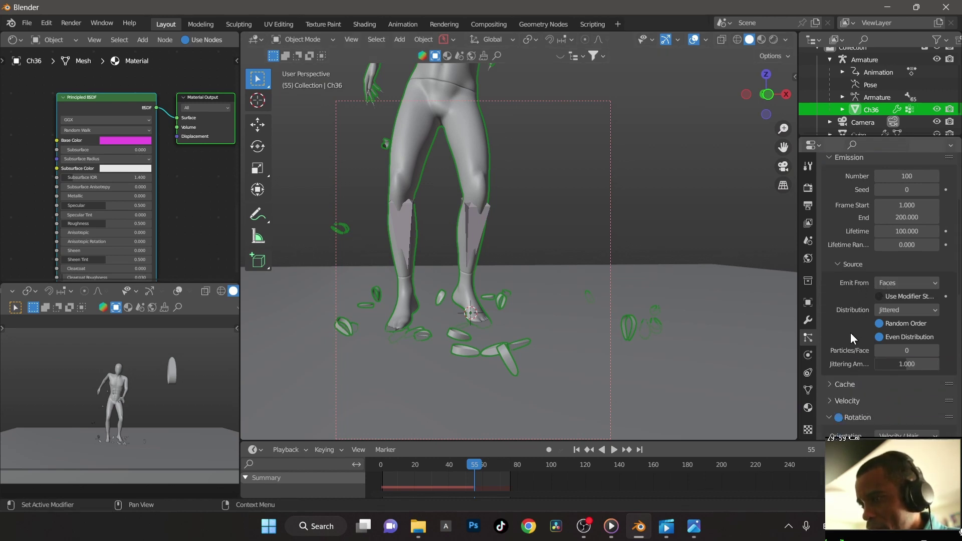
scroll(835, 326, "down", 12)
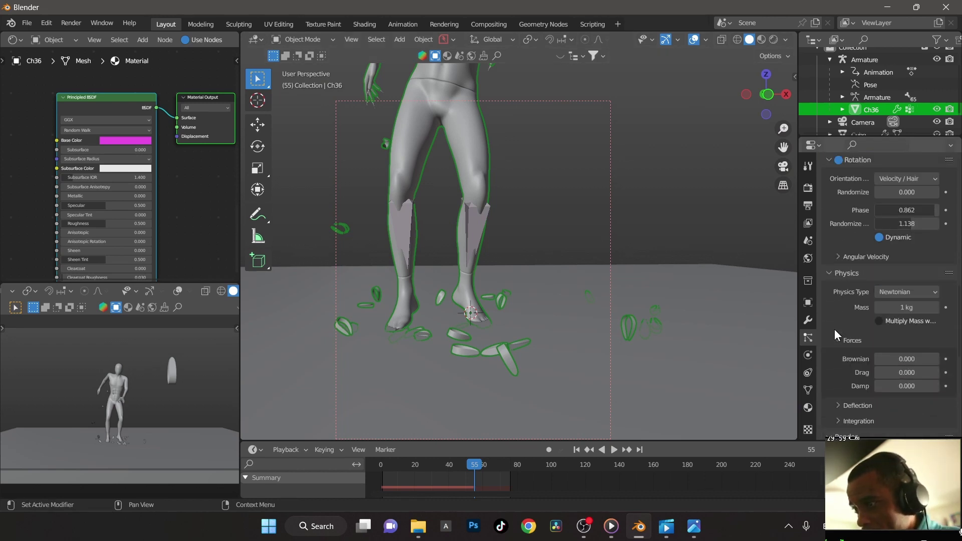
left_click(841, 346)
scroll(842, 346, "down", 2)
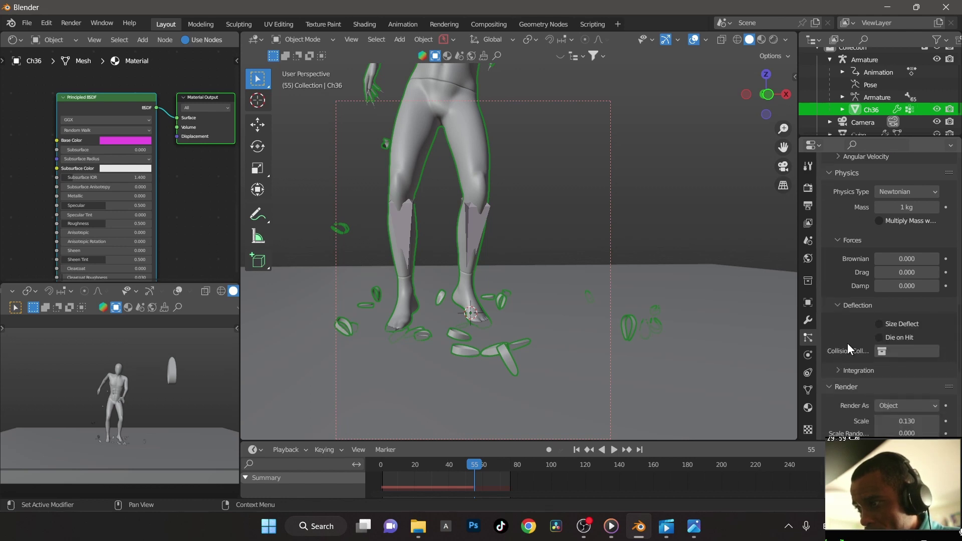
left_click(881, 324)
key("space")
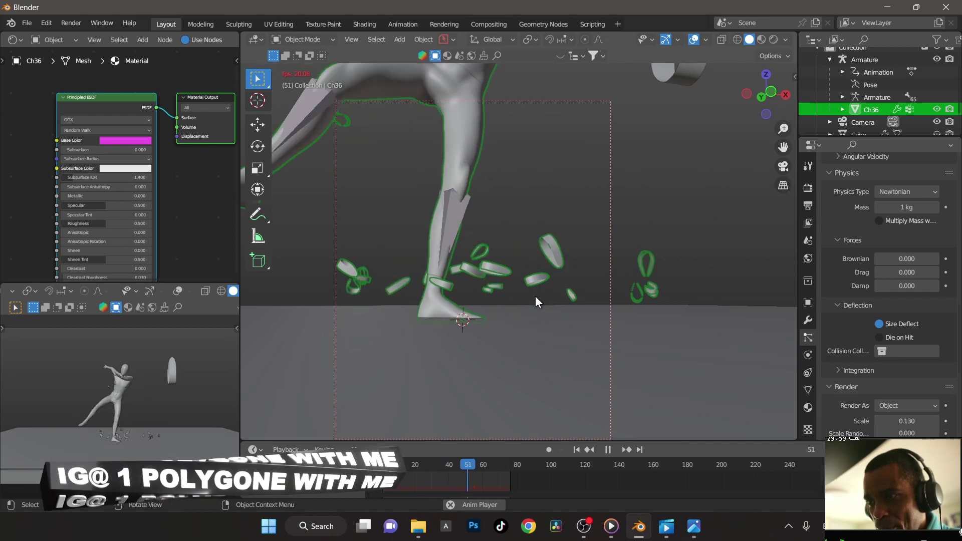
Reselect Ch36, set the particle instance Scale to 0.050, and replay the animation
key("space")
left_click(674, 76)
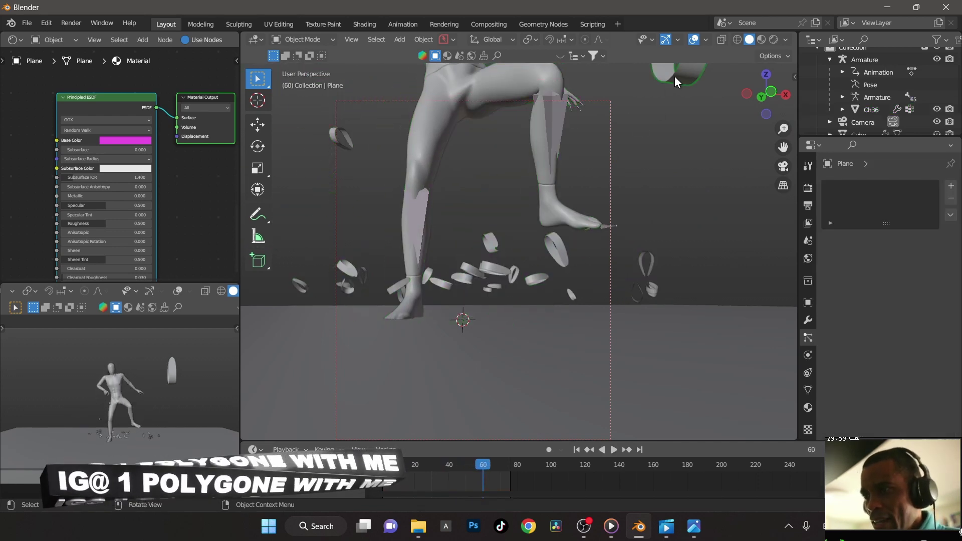
left_click(495, 274)
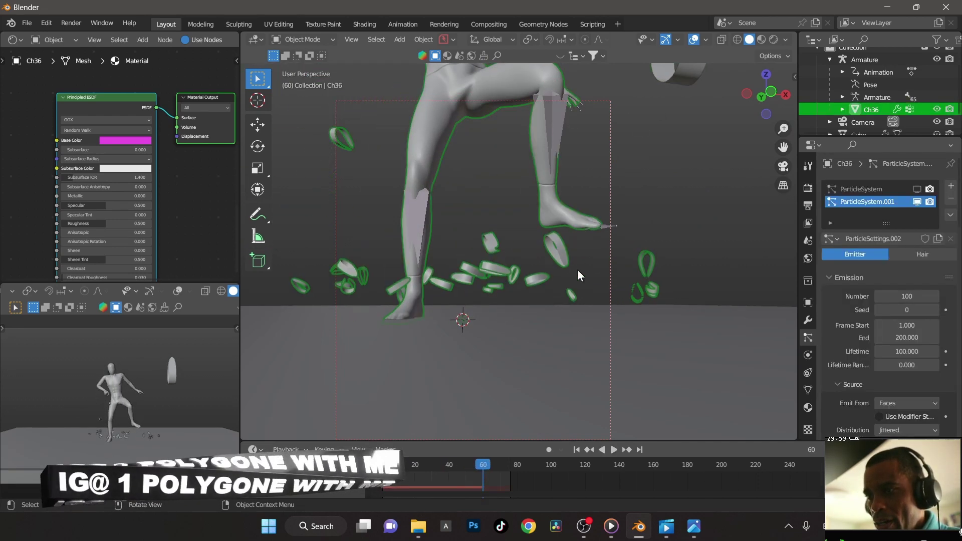
scroll(857, 354, "down", 8)
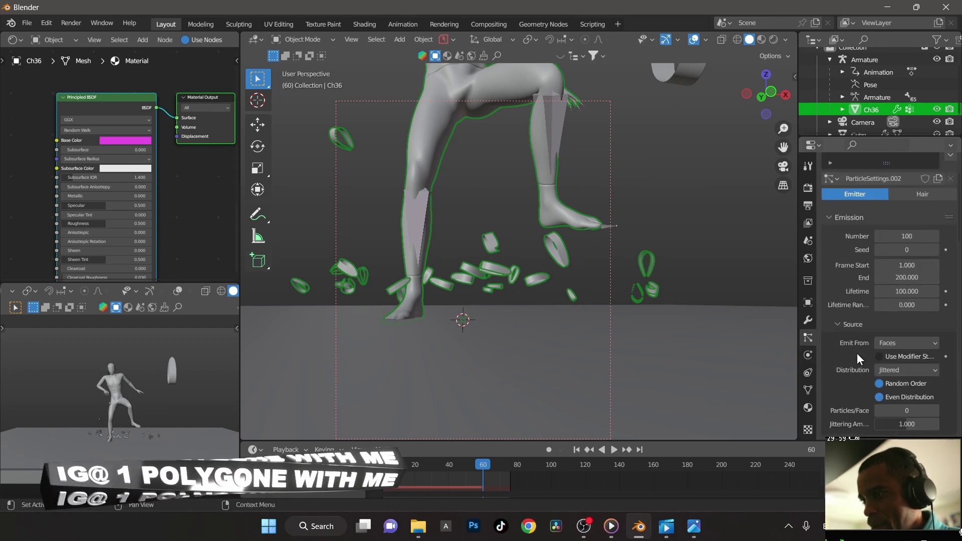
scroll(857, 355, "down", 12)
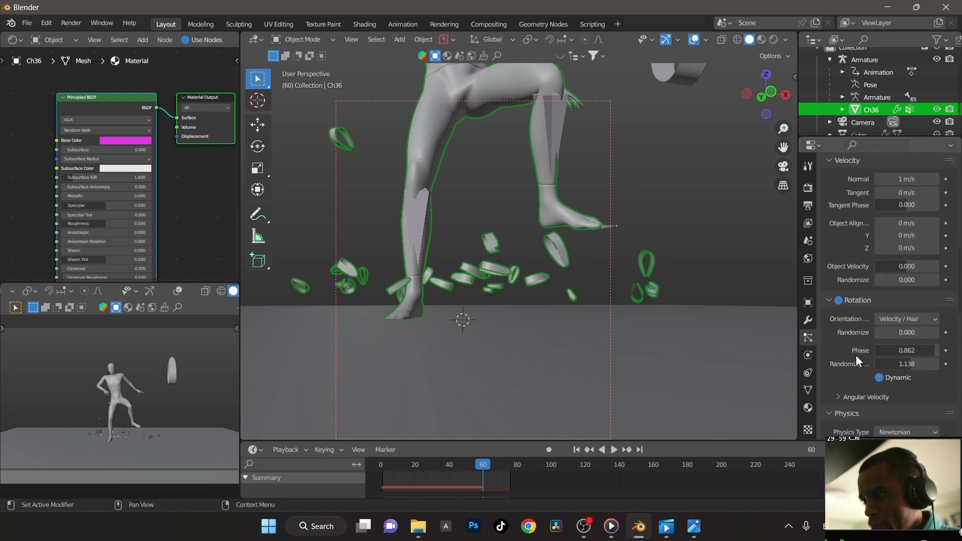
scroll(856, 356, "down", 15)
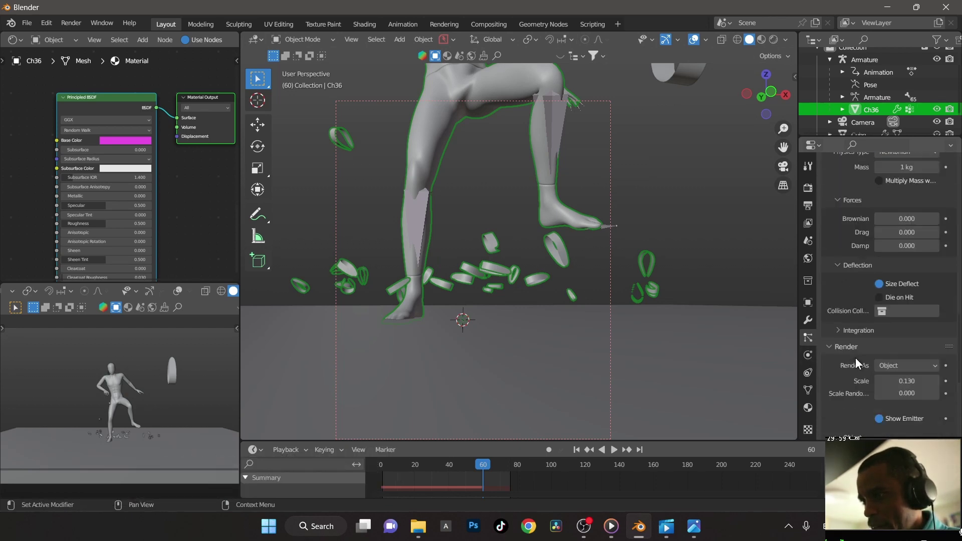
left_click(898, 284)
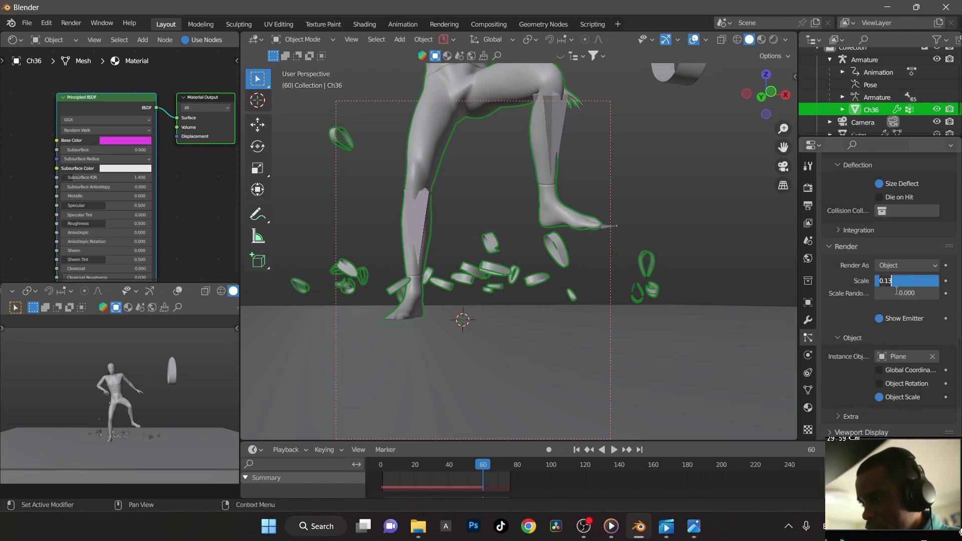
type(".05")
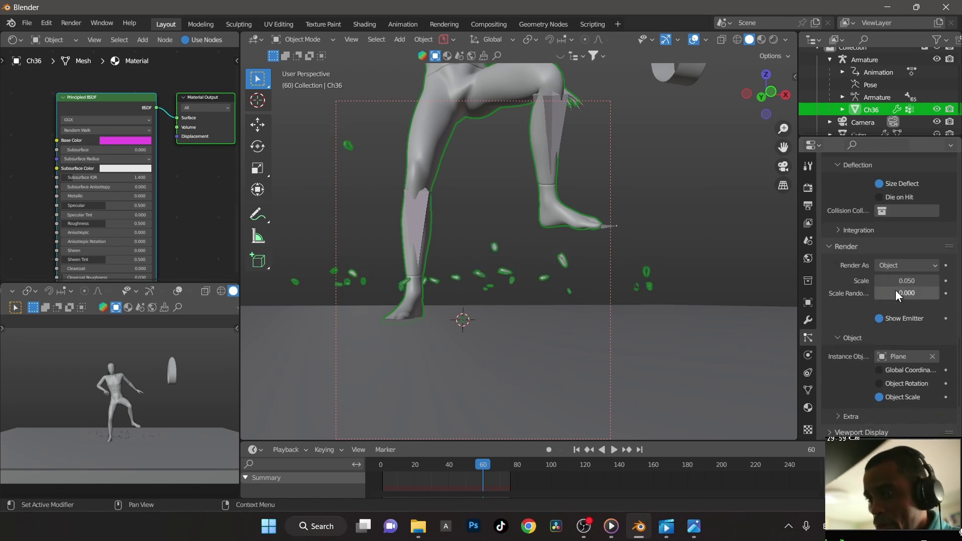
key("Return")
key("space")
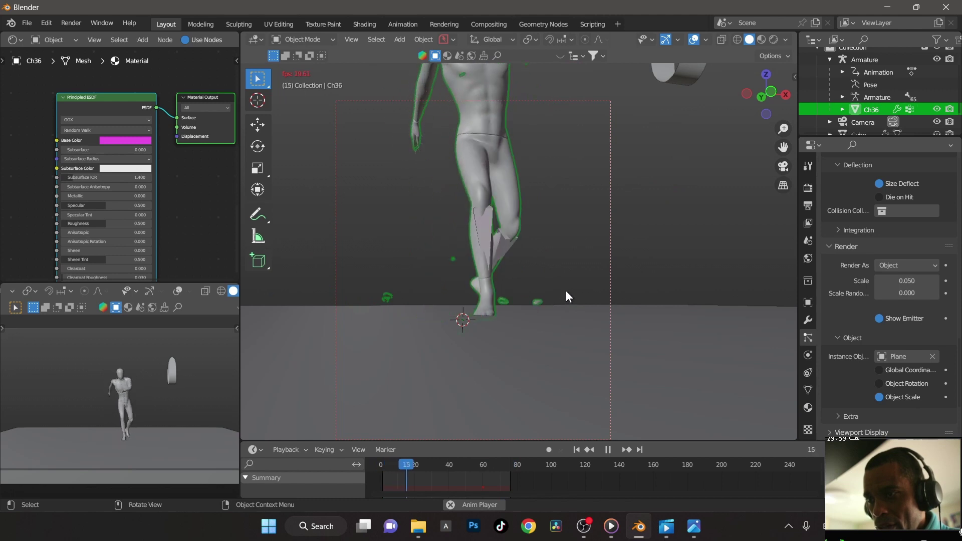
middle_click_drag(568, 291, 569, 296)
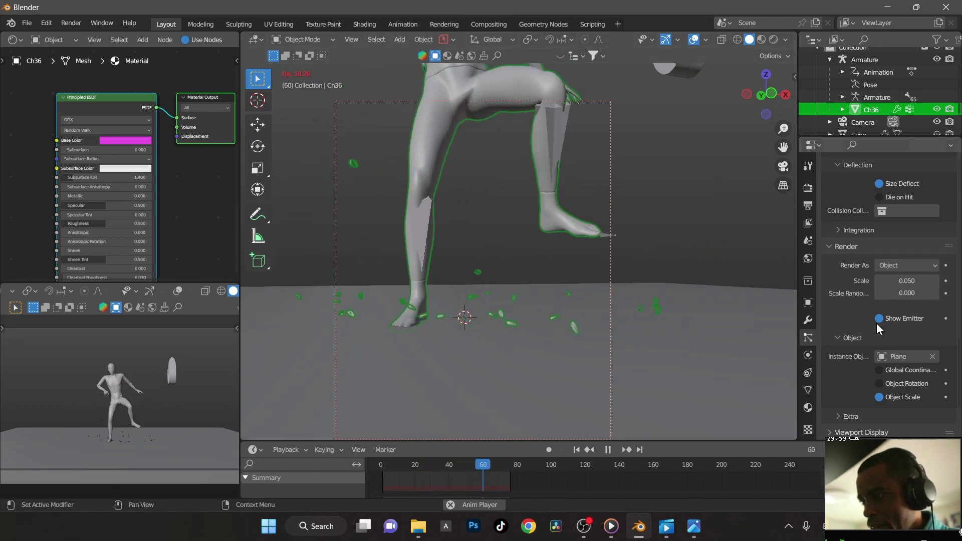
Select the Plane ribbon and switch into Edit Mode and back to Object Mode
key("space")
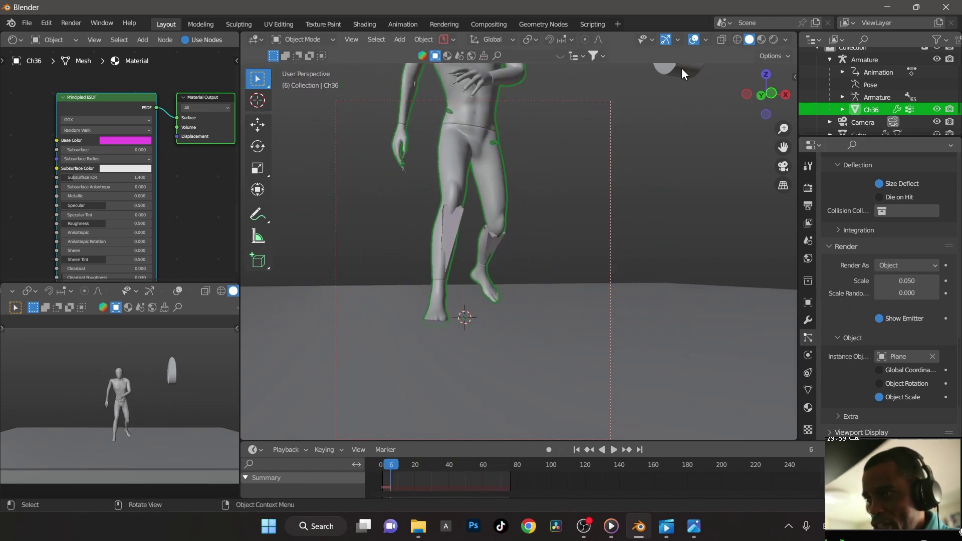
left_click(683, 71)
key("ctrl+Tab")
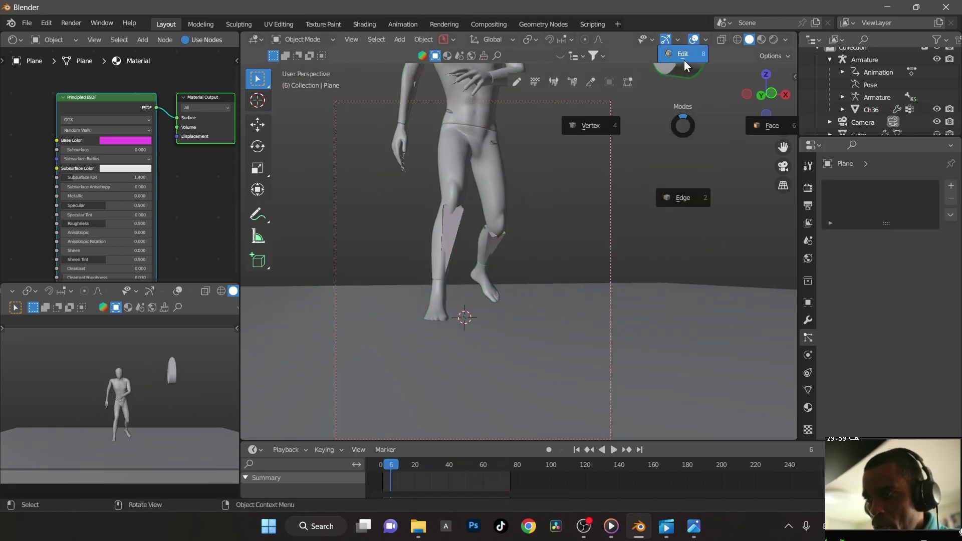
left_click(685, 61)
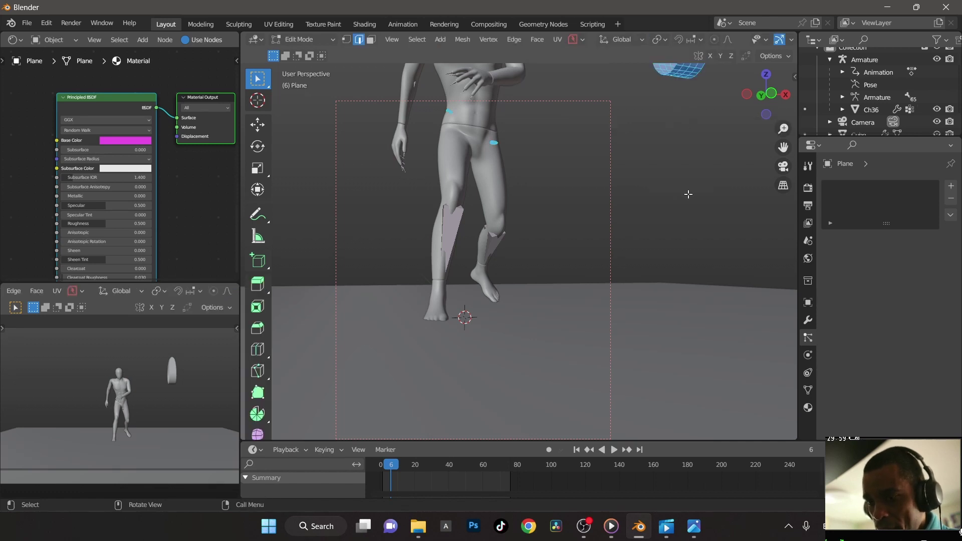
key("ctrl+Tab")
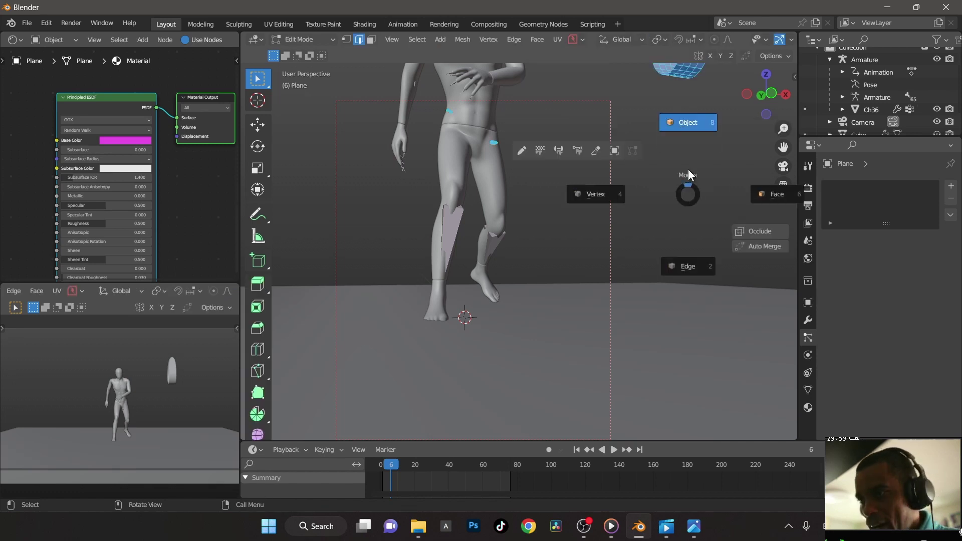
left_click(689, 124)
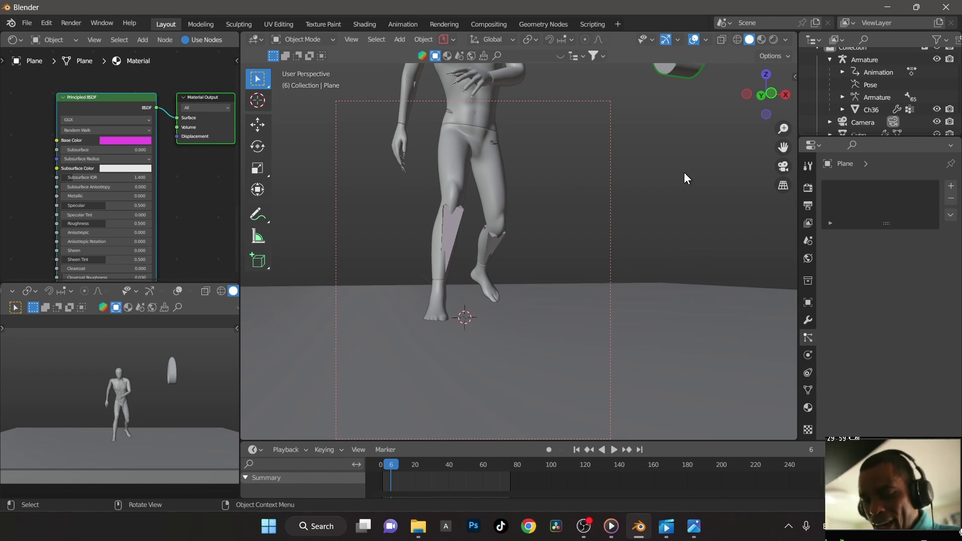
Duplicate the ribbon loop with Shift+D and place the copy just right of the original
middle_click_drag(684, 173, 620, 254)
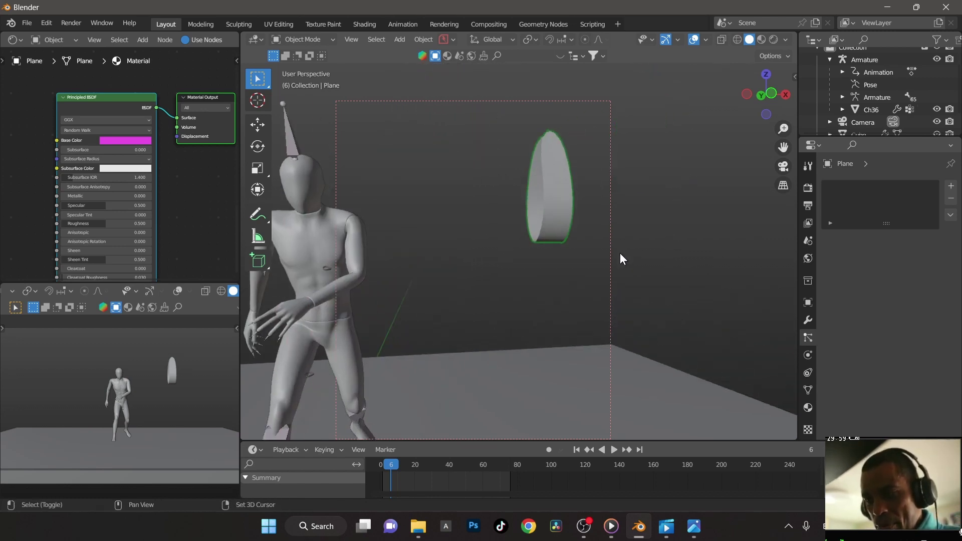
key("shift+d")
key("x")
left_click(744, 103)
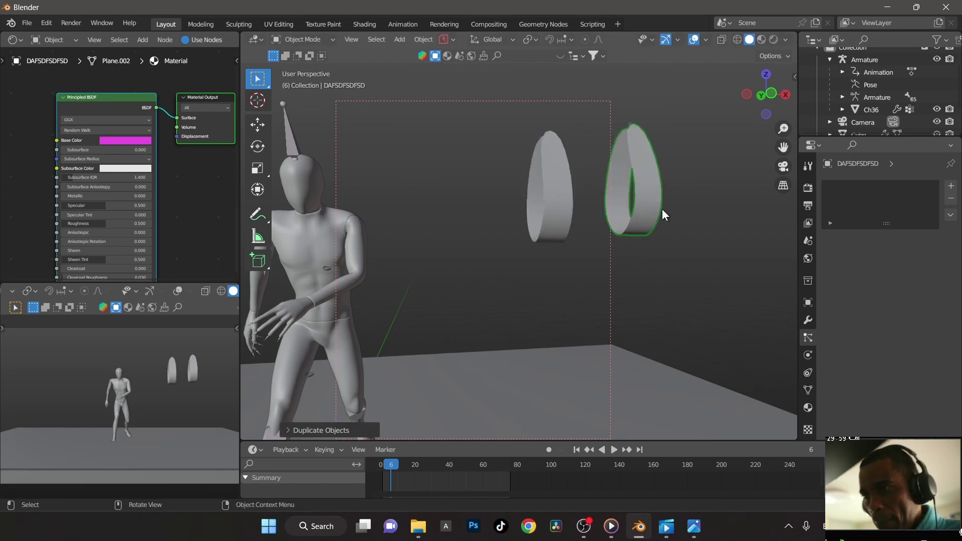
middle_click_drag(412, 298, 506, 263)
Show ParticleSystem's ribbons on Ch36 in the viewport, then orbit to a level side view of the figure
left_click(533, 166)
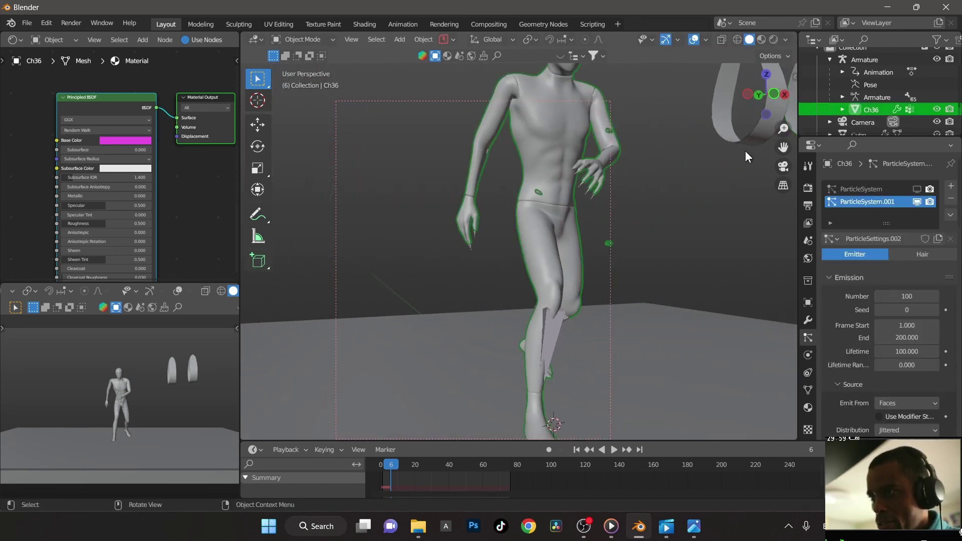
left_click(917, 189)
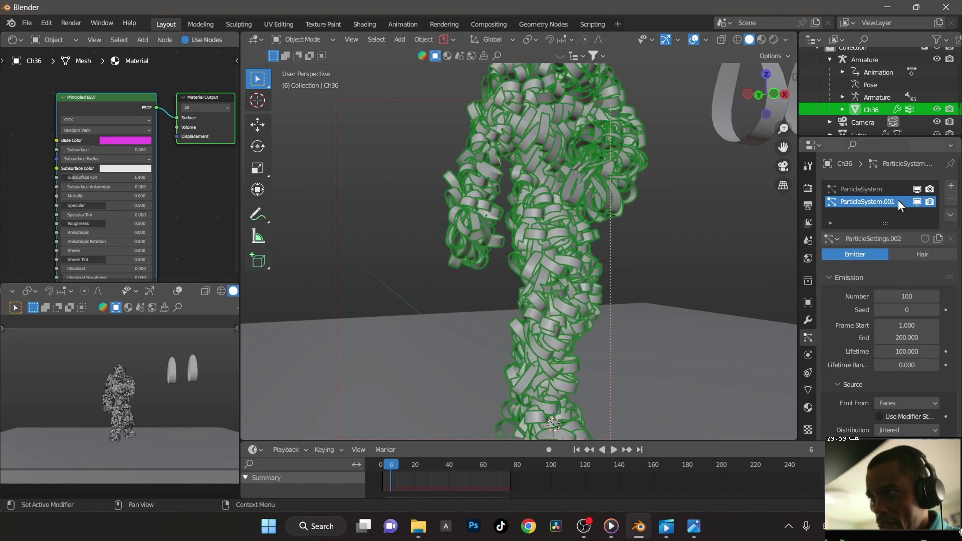
middle_click_drag(750, 252, 596, 251, "shift")
left_click(601, 254)
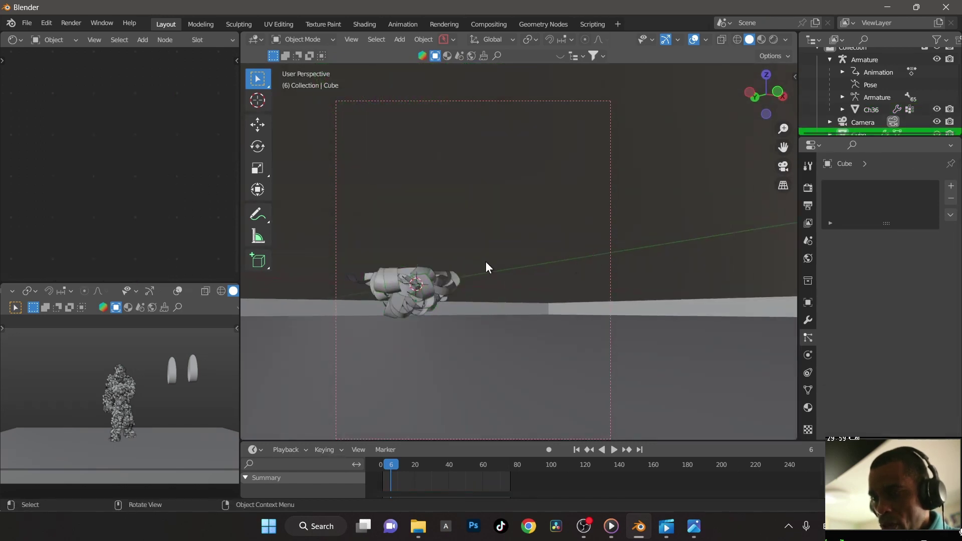
middle_click_drag(534, 238, 524, 274)
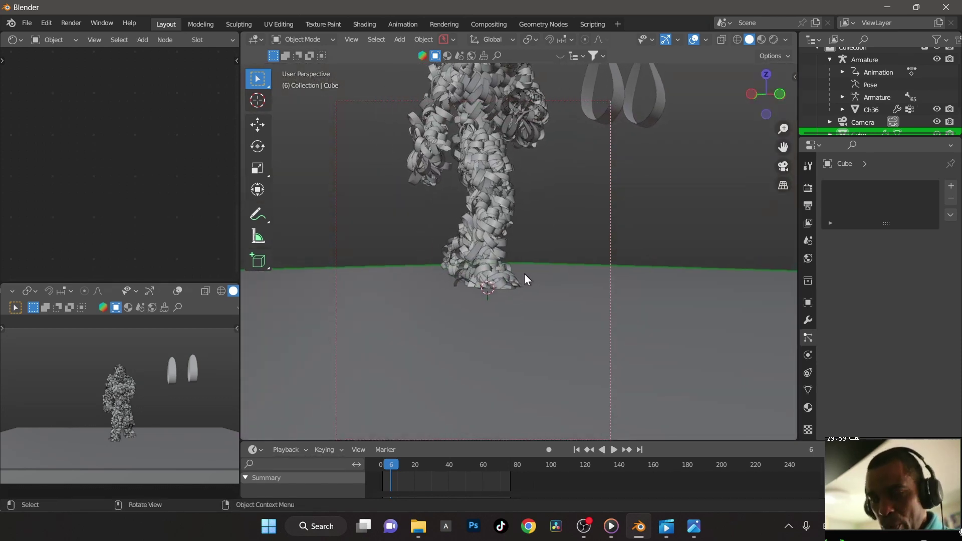
In Edit Mode on Ch36, box-select all the feet vertices in vertex mode with X-ray on
left_click(496, 168)
key("ctrl+Tab")
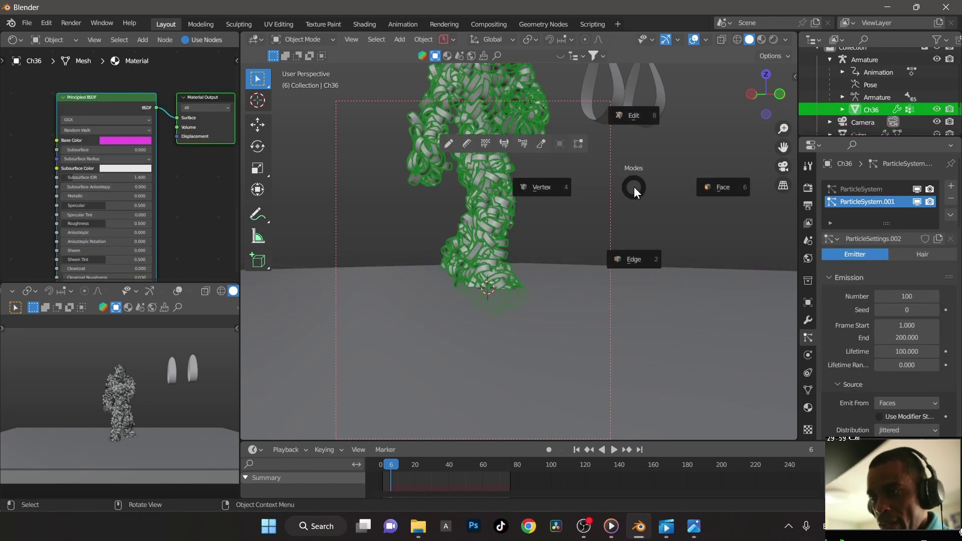
left_click(651, 121)
middle_click_drag(484, 309, 498, 313)
scroll(459, 303, "up", 2)
key("ctrl+Tab")
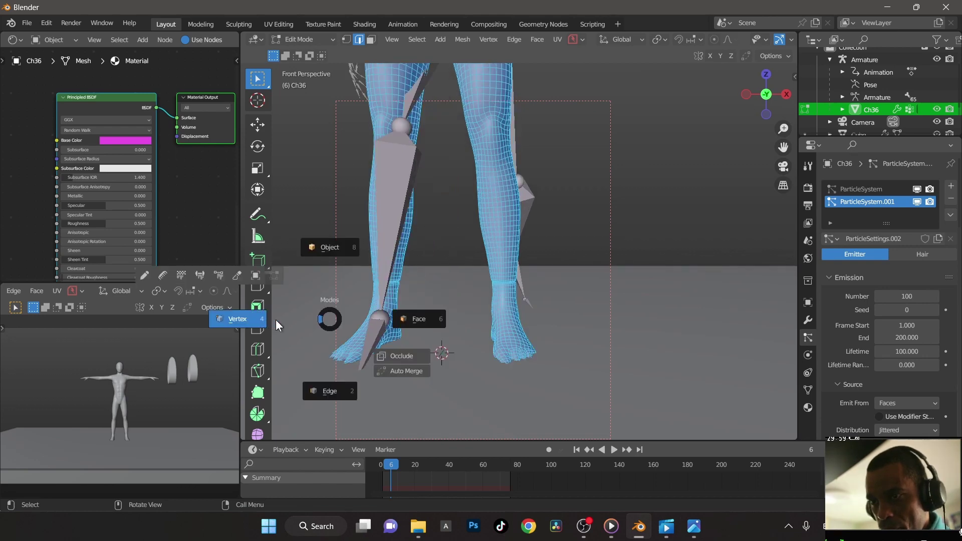
left_click(227, 320)
left_click_drag(315, 310, 576, 398)
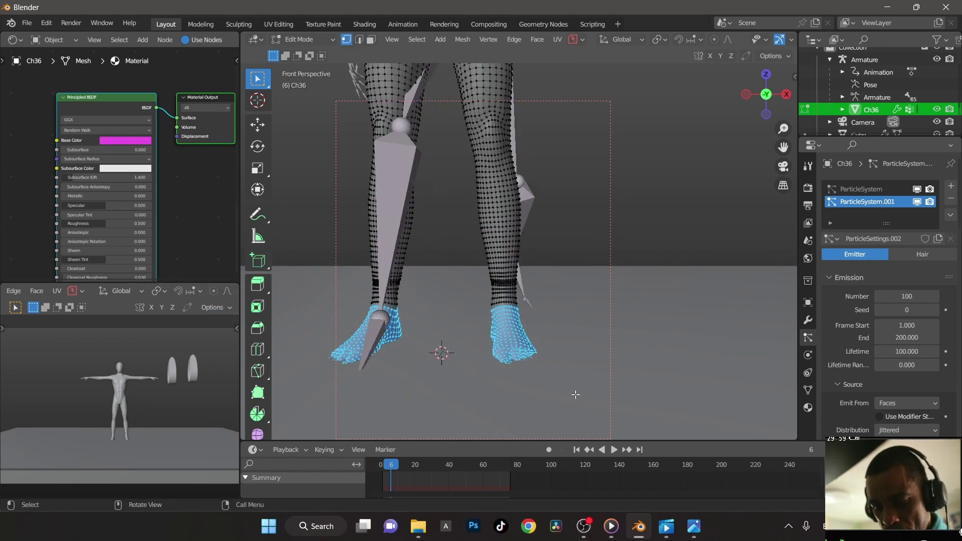
key("z")
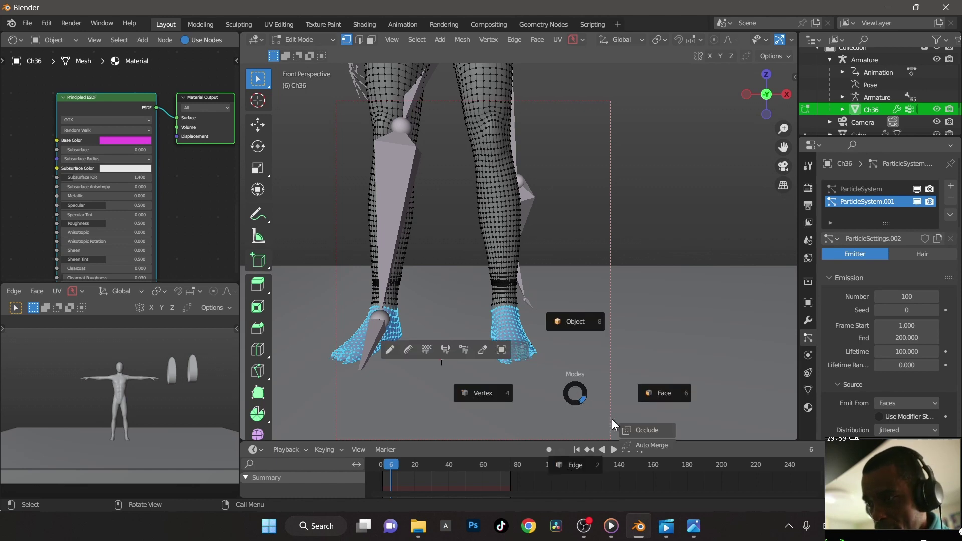
left_click(638, 427)
key("b")
left_click_drag(551, 401, 566, 390)
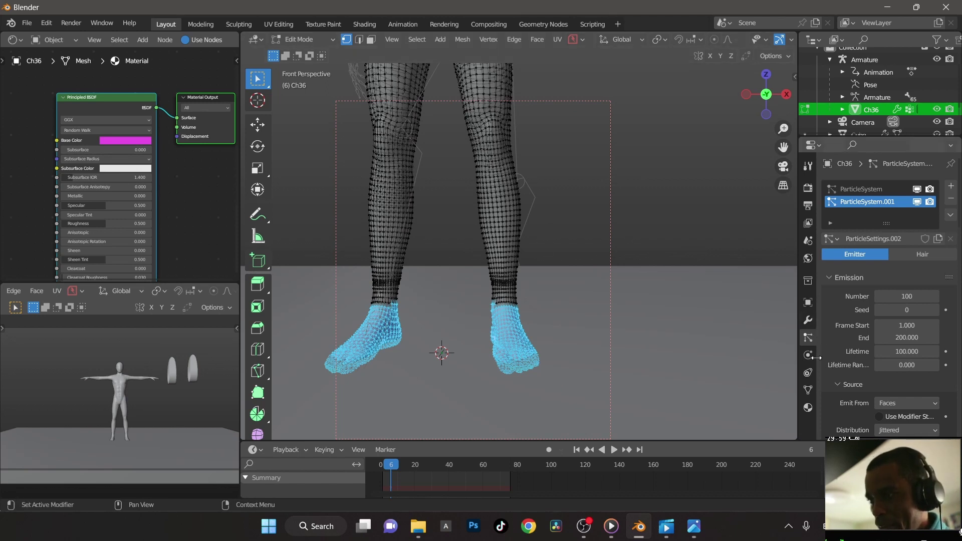
Assign the feet to a new vertex group, Group, and make it ParticleSystem.001's inverted density group
key("ctrl+g")
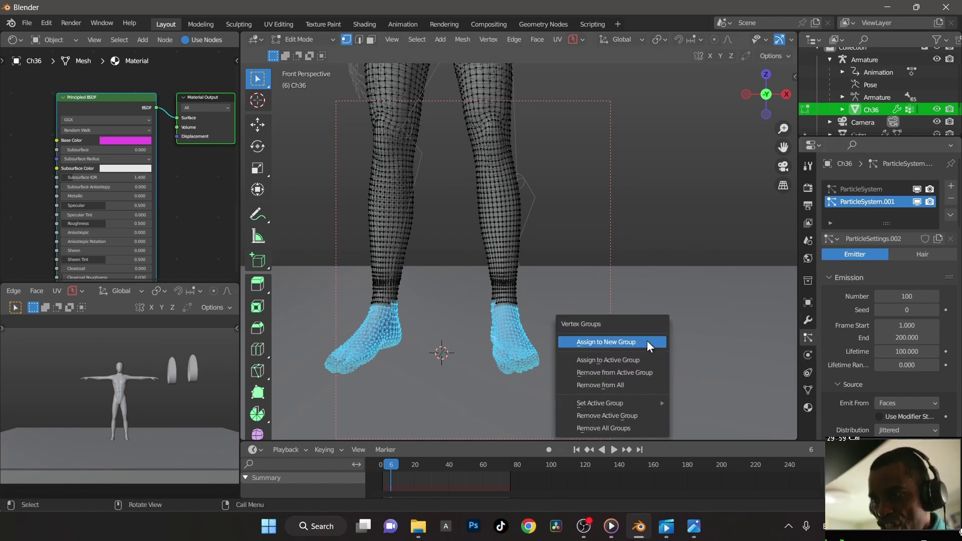
left_click(643, 341)
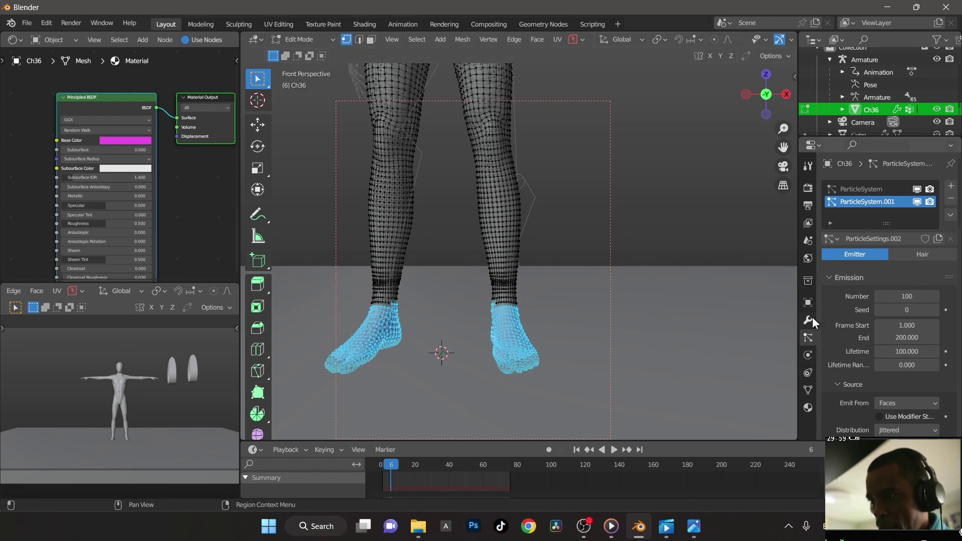
scroll(837, 374, "down", 15)
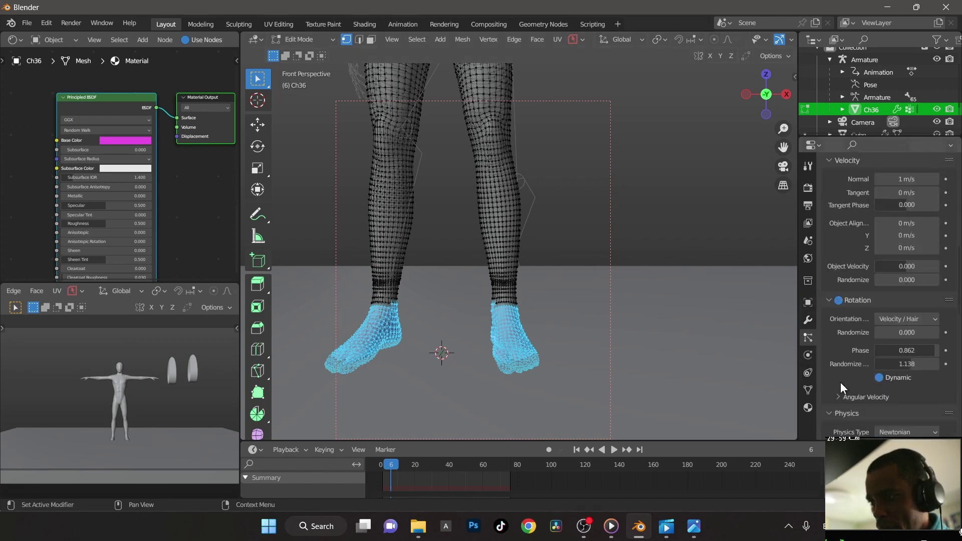
scroll(841, 382, "down", 12)
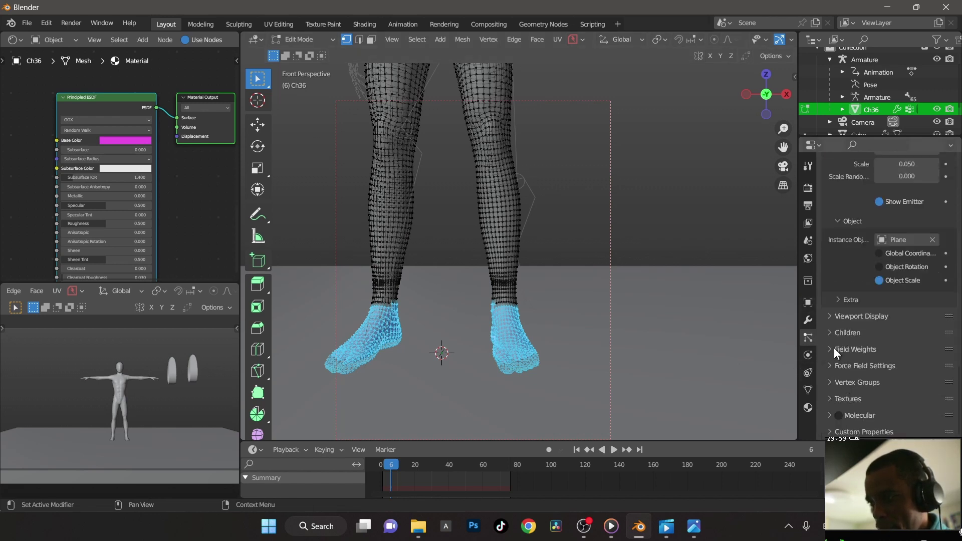
left_click(828, 383)
scroll(862, 371, "down", 3)
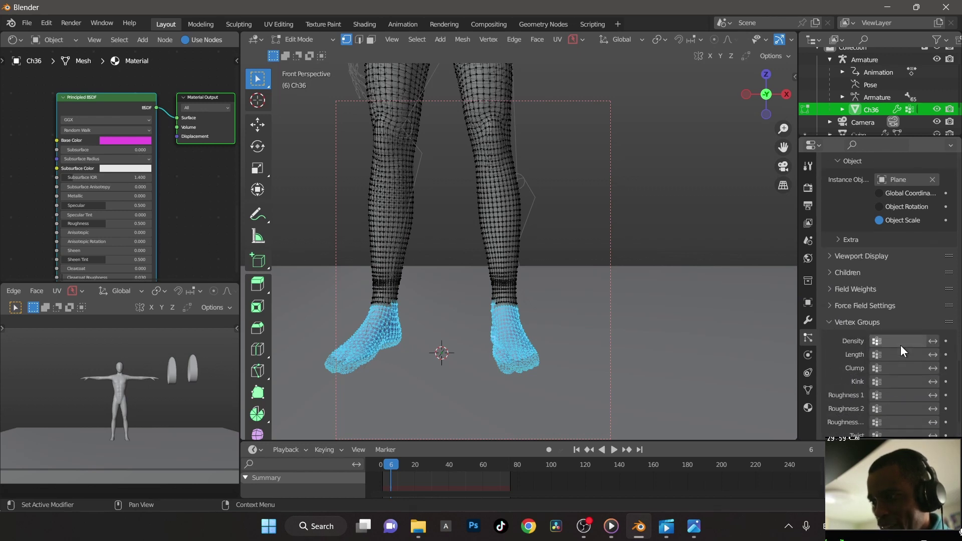
left_click(901, 343)
scroll(889, 407, "down", 20)
scroll(889, 408, "down", 20)
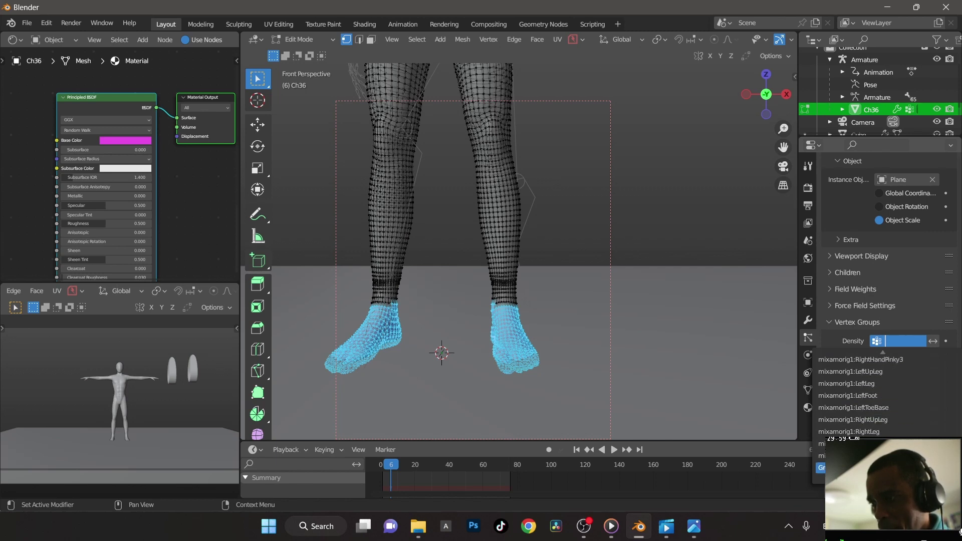
key("Return")
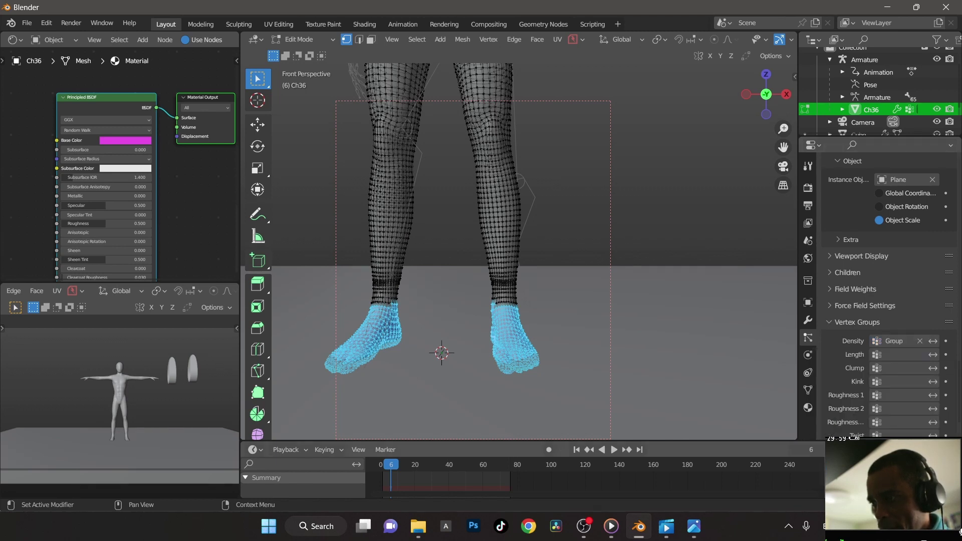
left_click(933, 340)
Return Ch36 to Object Mode and briefly play the animation to preview the ribbons
key("ctrl+Tab")
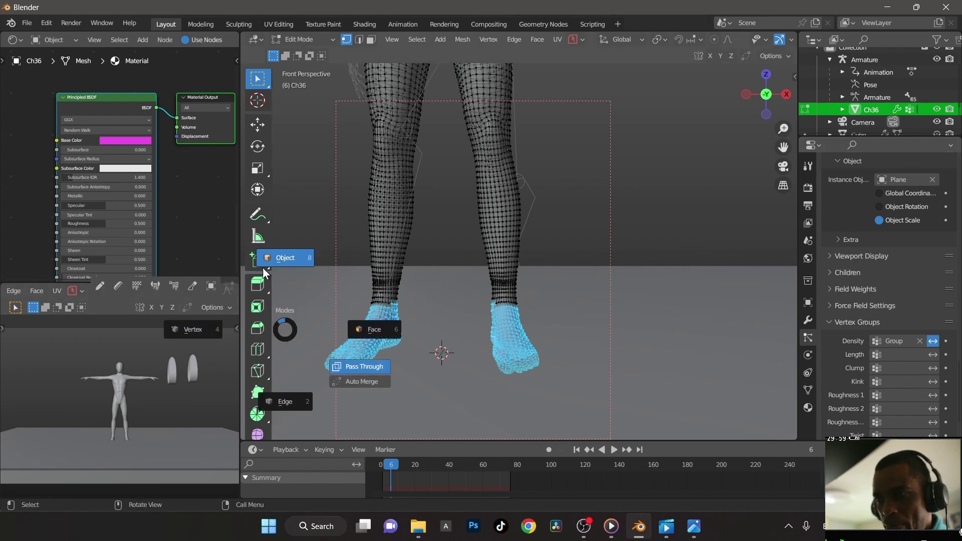
left_click(435, 330)
key("space")
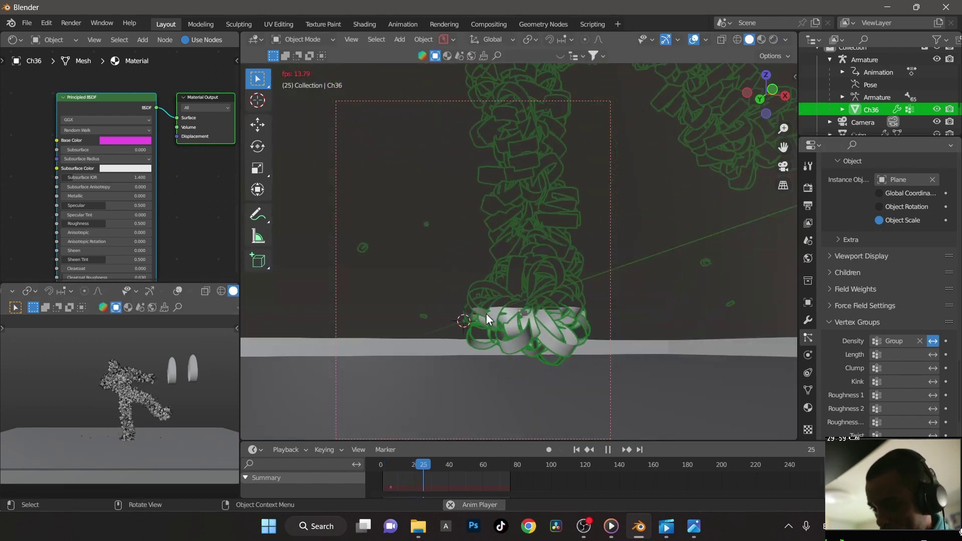
key("space")
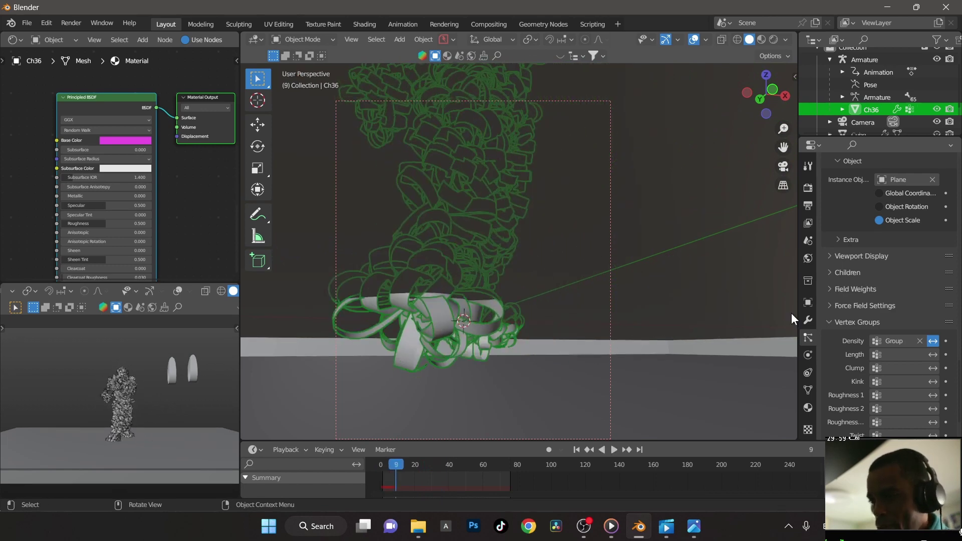
scroll(882, 307, "up", 20)
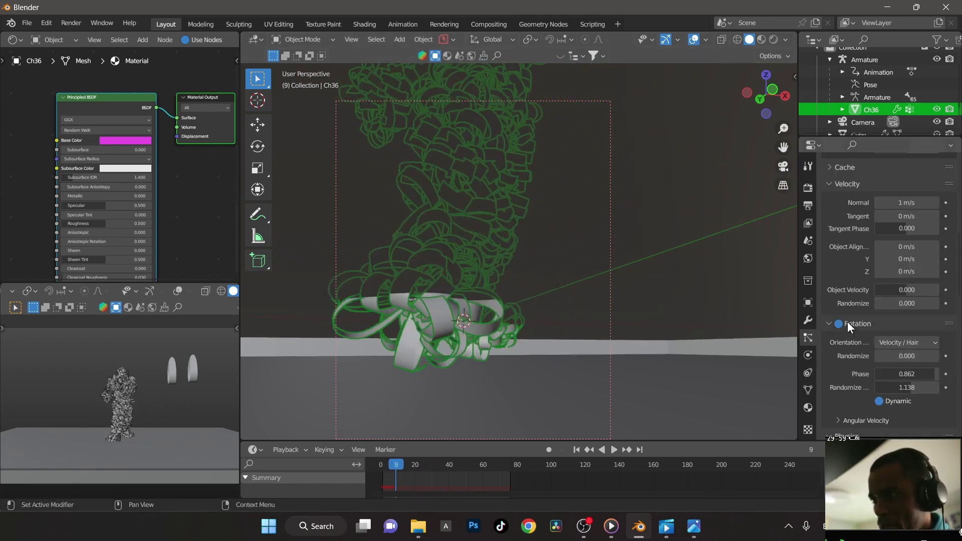
scroll(854, 311, "up", 10)
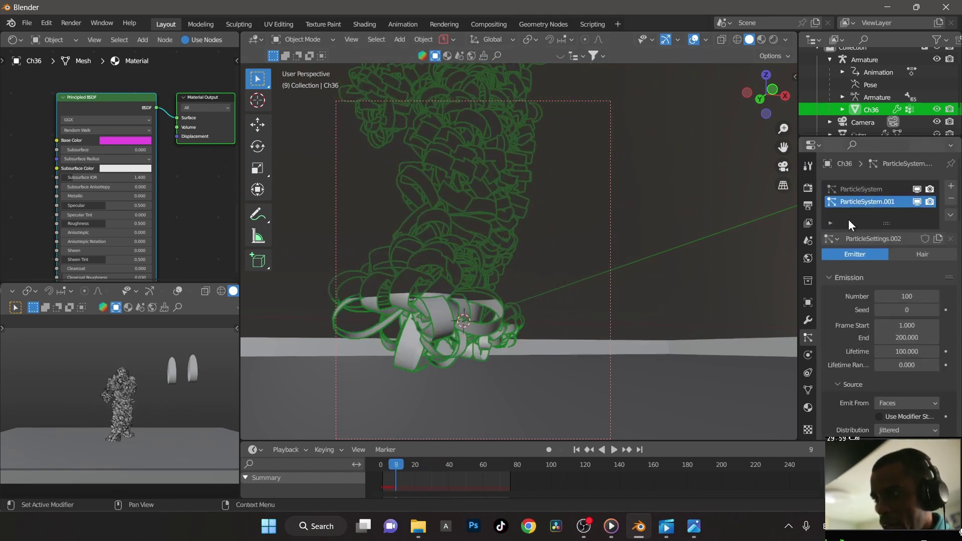
Set the hair ParticleSystem's density vertex group to the feet Group, inverted
left_click(861, 189)
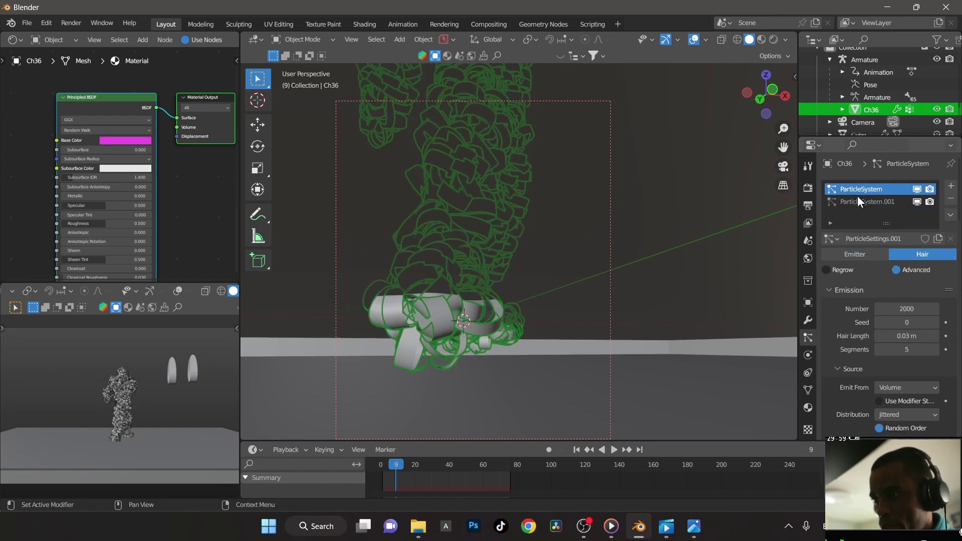
scroll(832, 363, "down", 15)
left_click(903, 337)
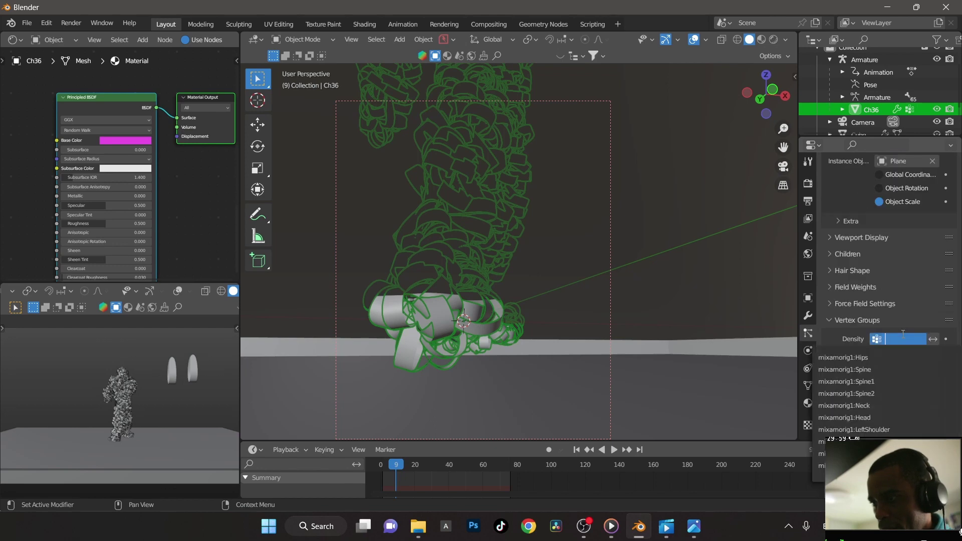
scroll(862, 401, "down", 20)
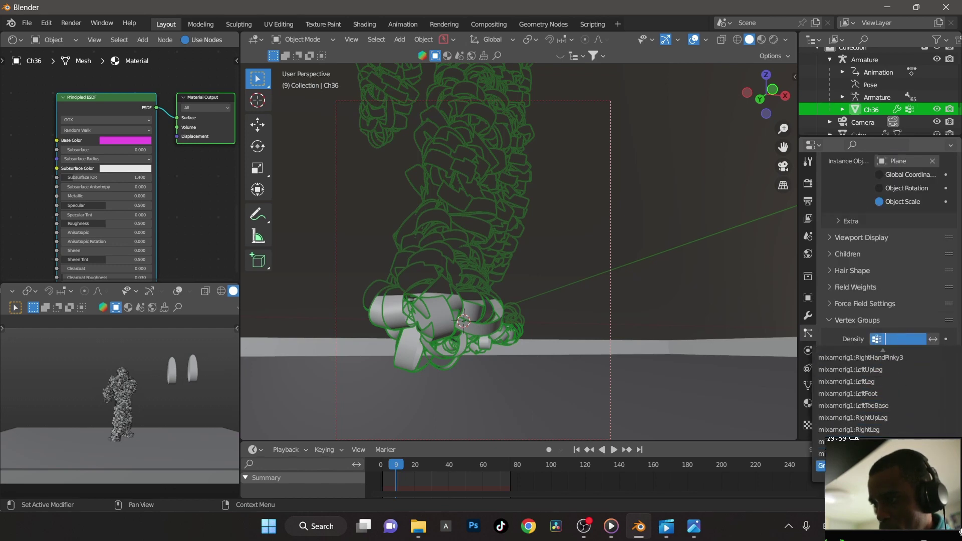
key("Return")
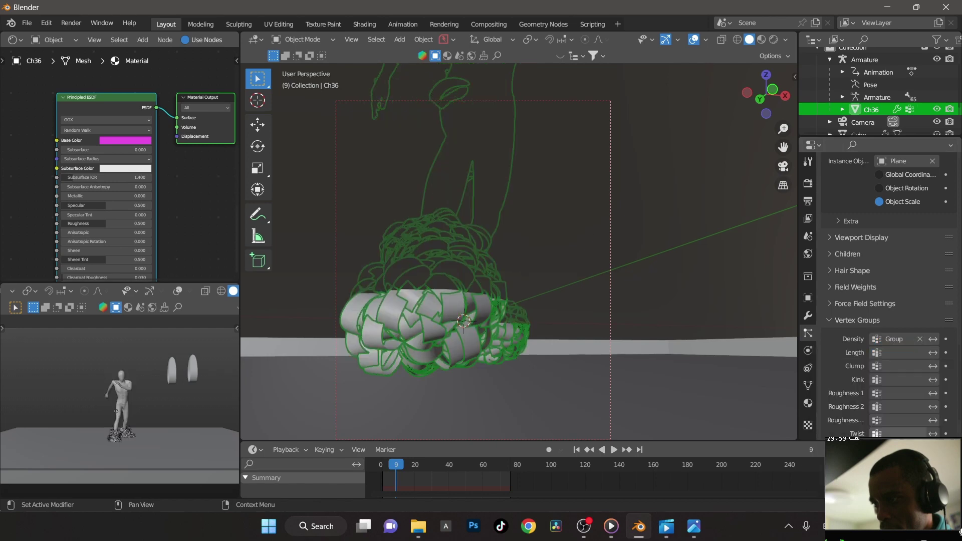
left_click(933, 341)
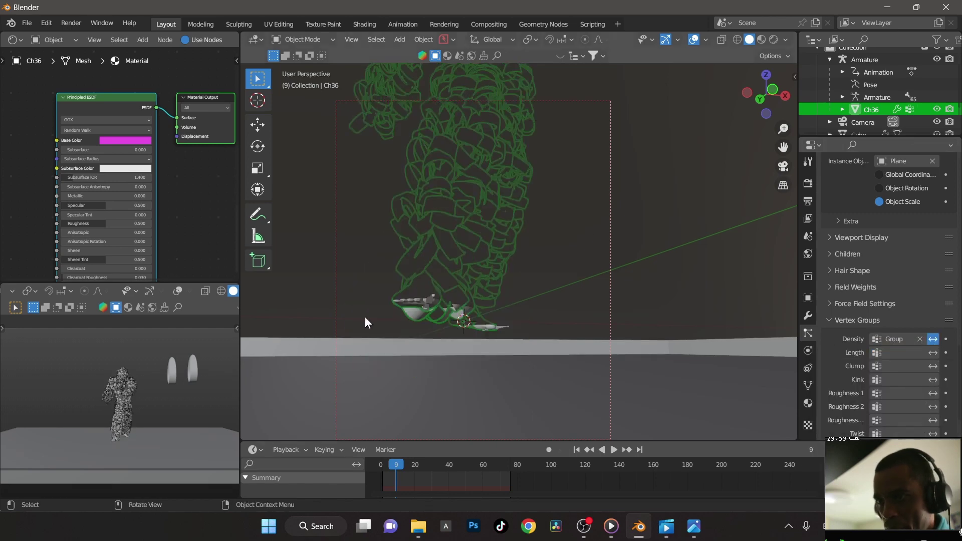
middle_click_drag(425, 314, 429, 341)
Move the ground Cube up along Z to the feet, then play the dance to frame 74
left_click(509, 360)
key("g")
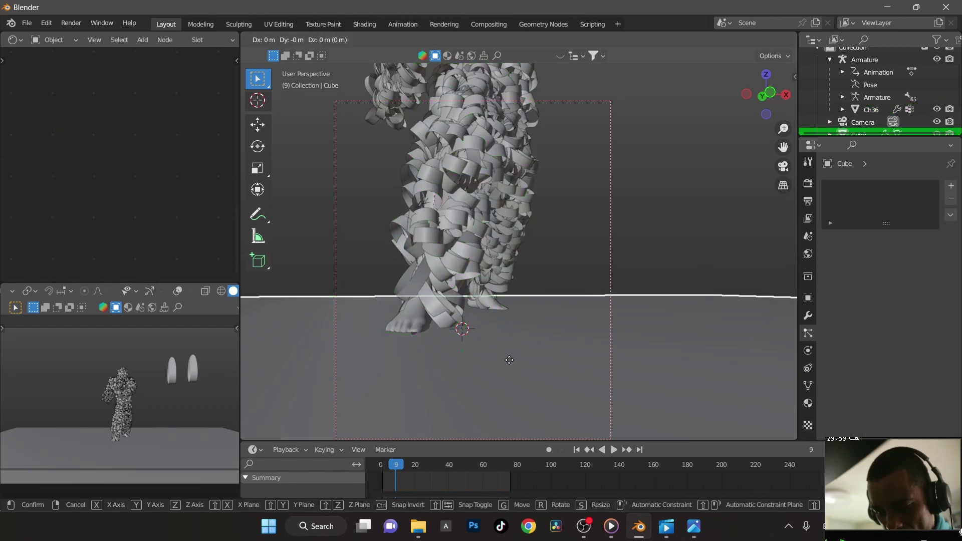
key("z")
left_click(510, 356)
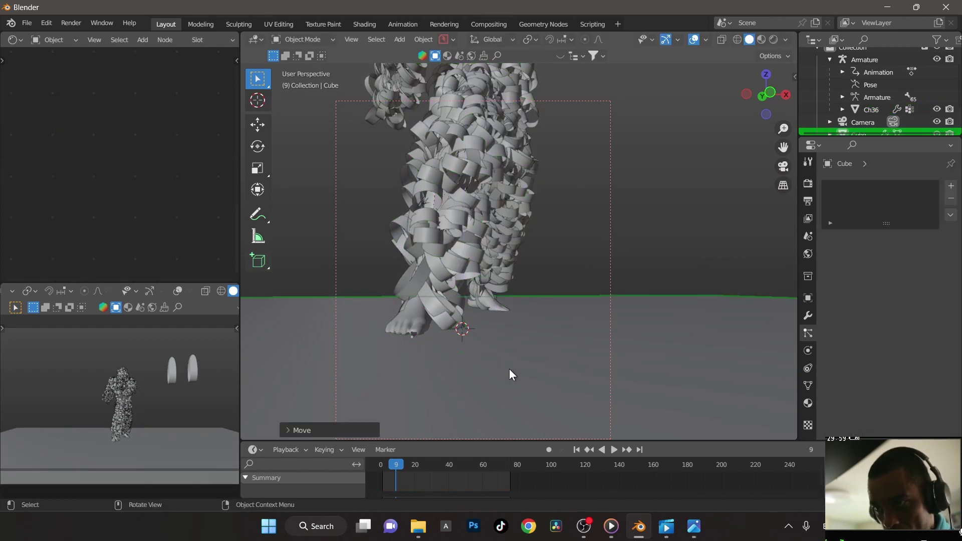
key("space")
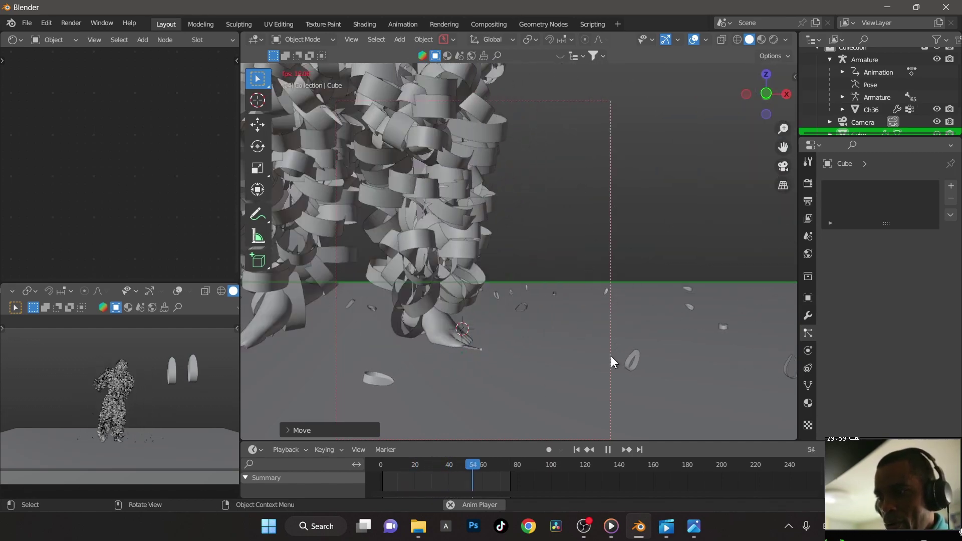
key("space")
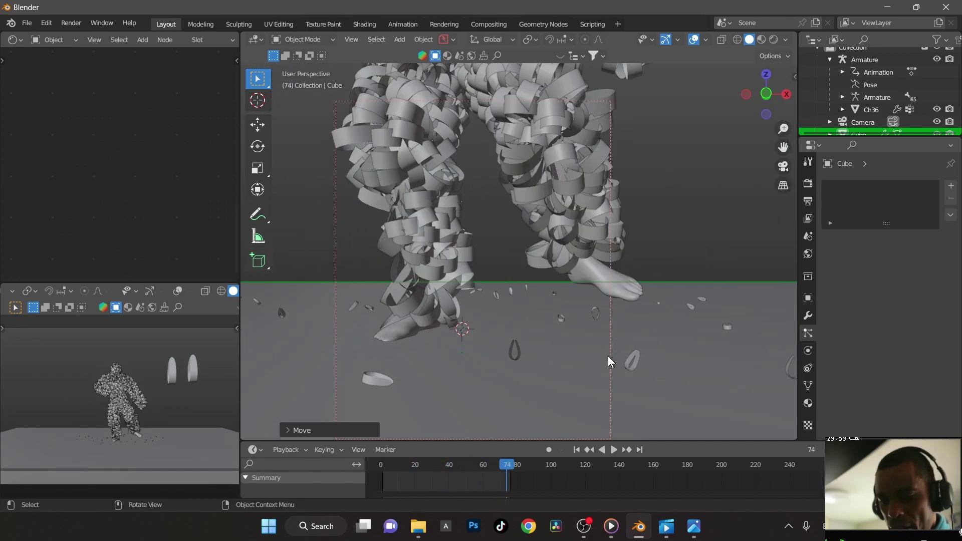
middle_click_drag(609, 361, 605, 359)
Review ParticleSystem.001's Render settings and preview playback, stopping at frame 40
middle_click_drag(631, 239, 636, 258)
key("ctrl+z")
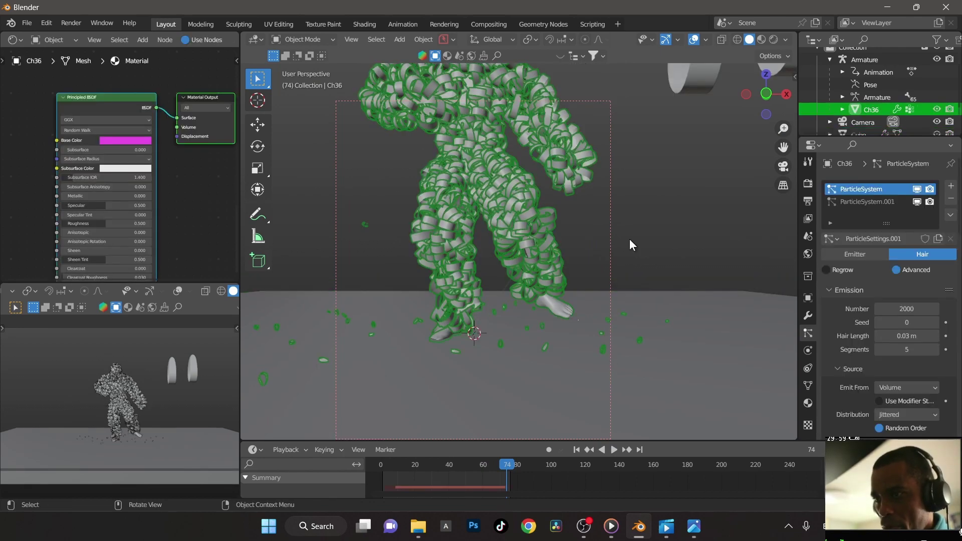
left_click(874, 204)
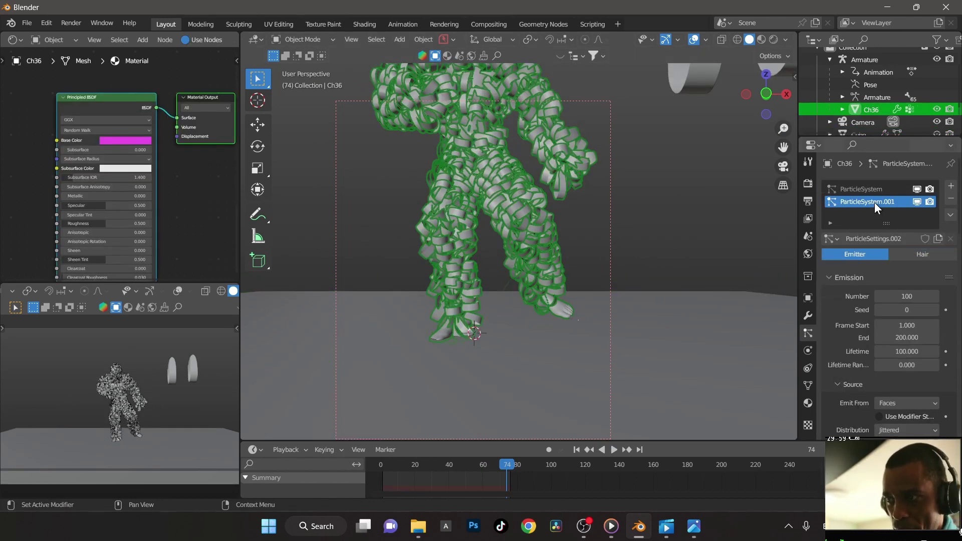
scroll(853, 361, "down", 15)
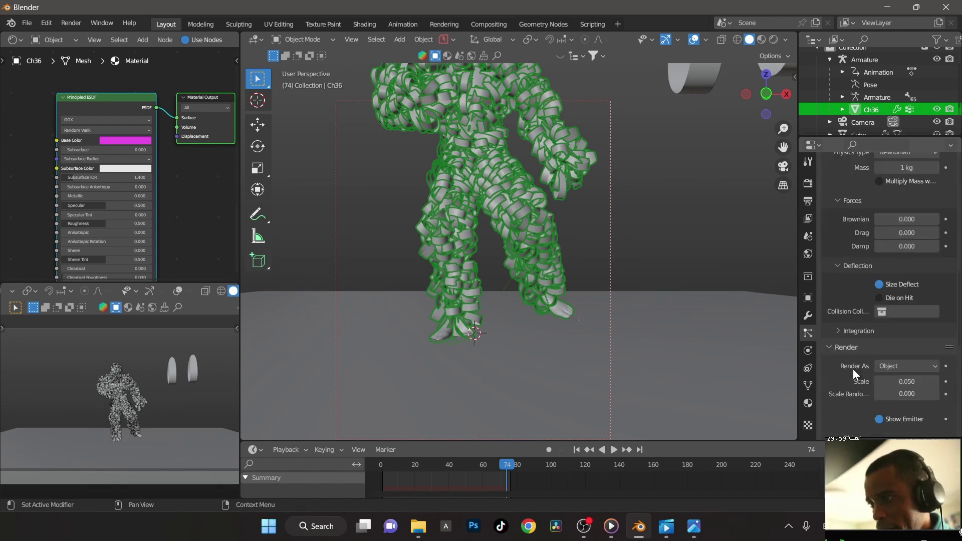
scroll(853, 368, "down", 8)
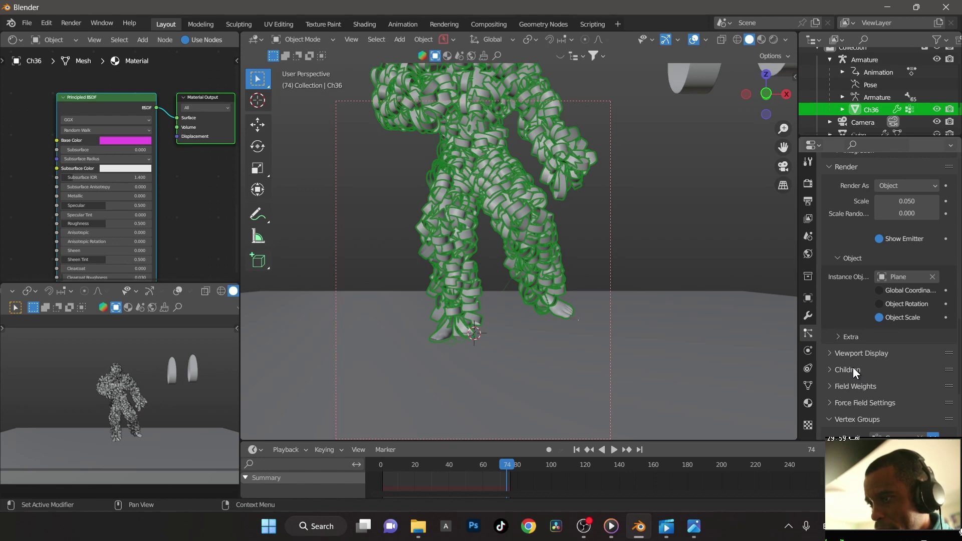
scroll(853, 368, "down", 6)
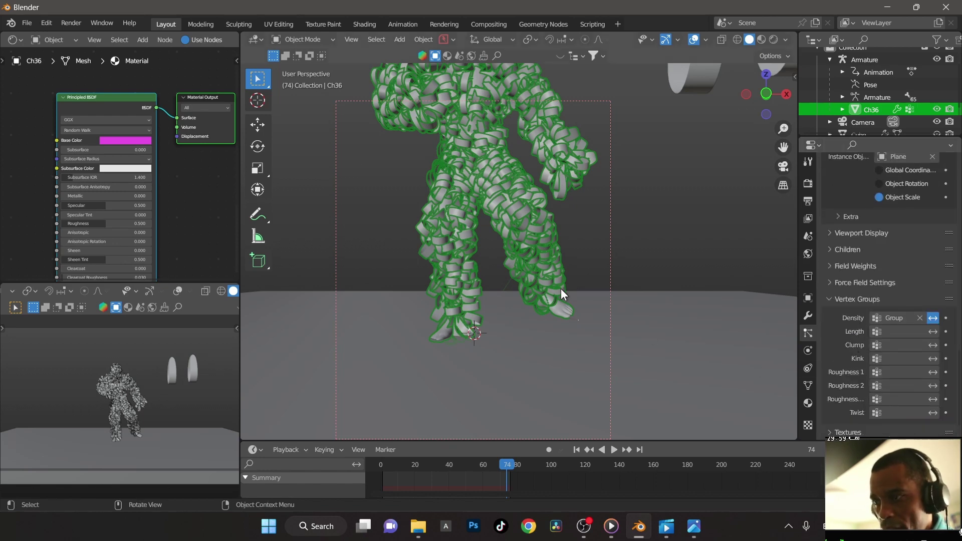
key("space")
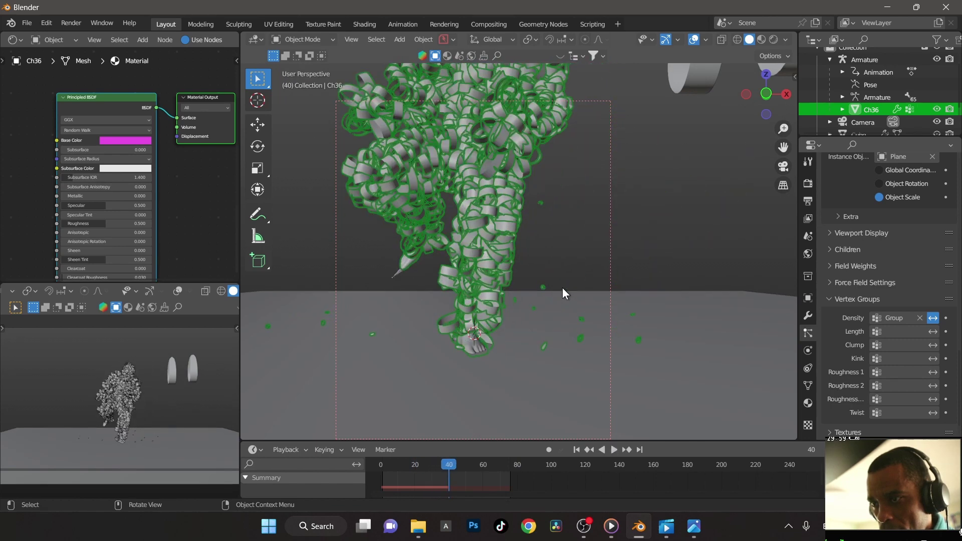
key("space")
Orbit around the dancer and narrow the side editor to widen the 3D view
scroll(839, 313, "up", 8)
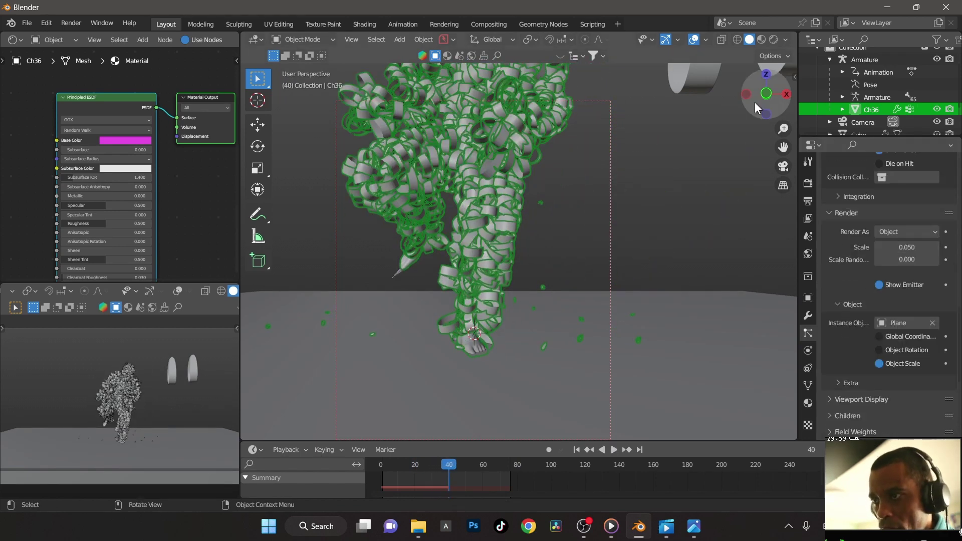
middle_click_drag(759, 134, 448, 257)
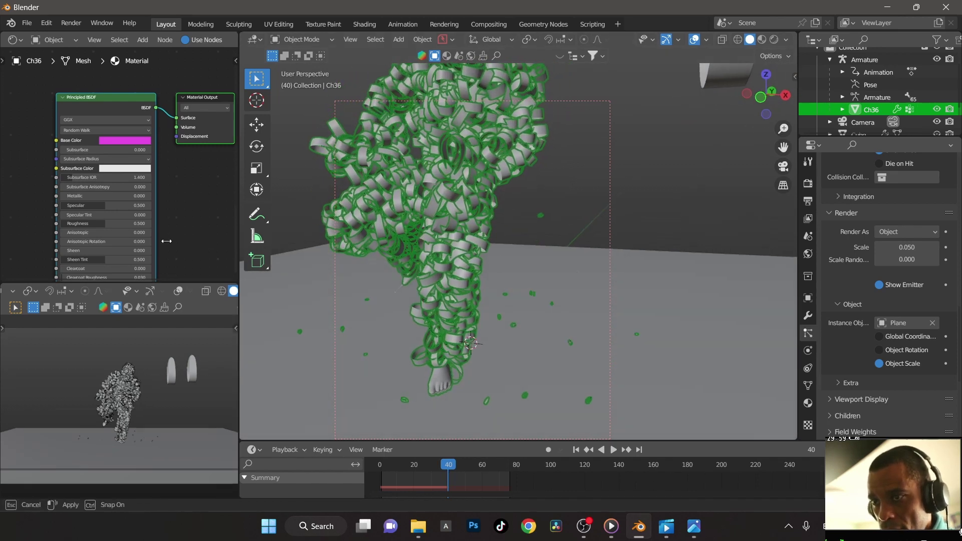
left_click_drag(239, 241, 19, 241)
scroll(607, 231, "down", 4)
Scale the right-hand pillar's mesh up about 2.45 times in Edit Mode, then return to Object Mode
left_click(605, 147)
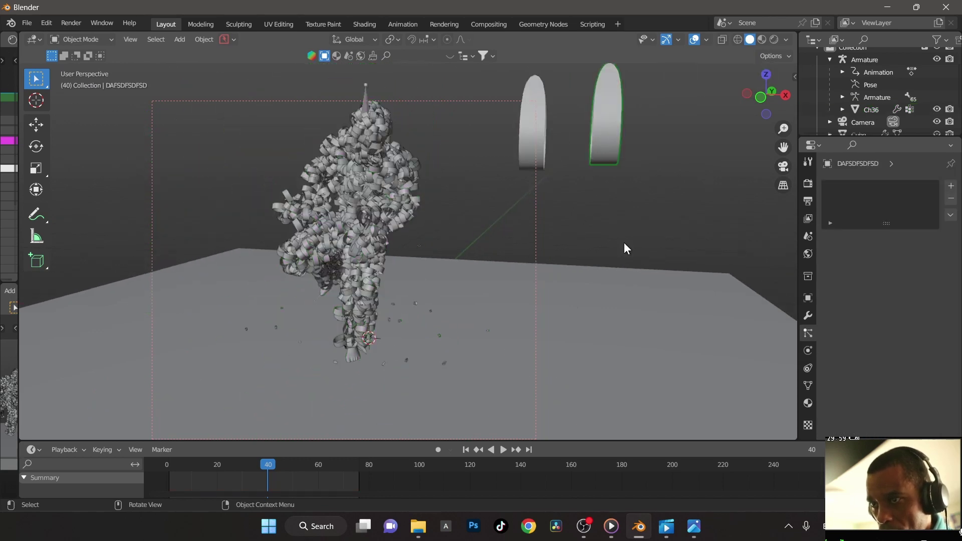
key("ctrl+Tab")
left_click(636, 180)
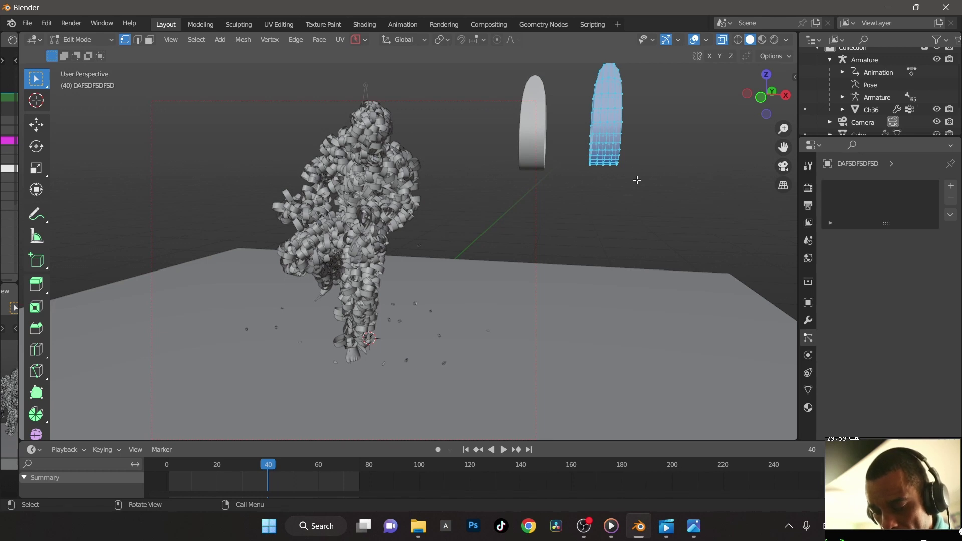
key("s")
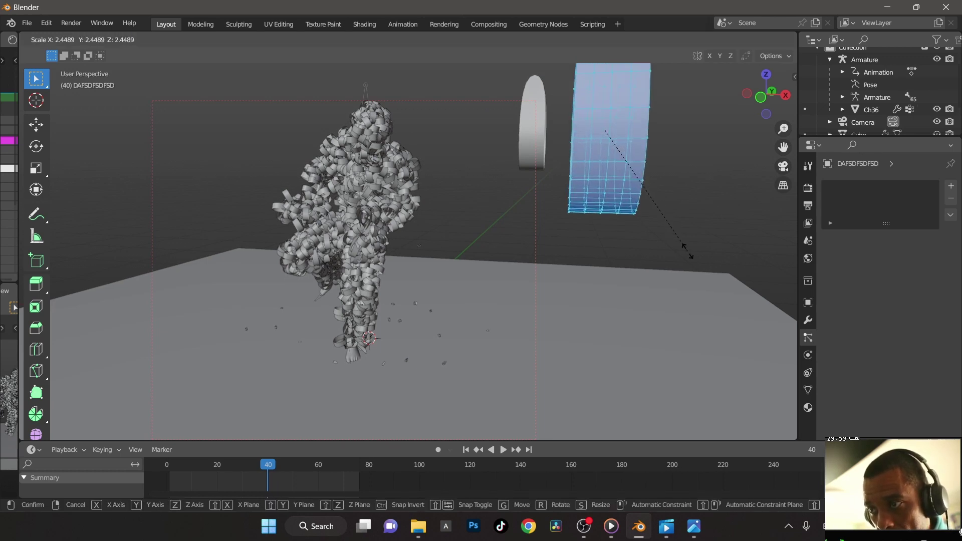
left_click(706, 277)
middle_click_drag(706, 277, 678, 253)
left_click(353, 264)
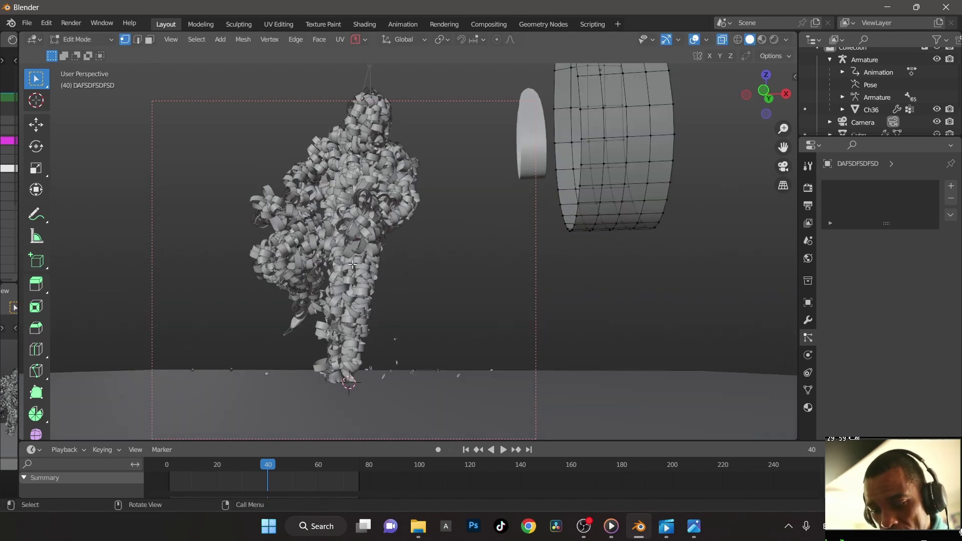
key("ctrl+Tab")
key("ctrl+Tab")
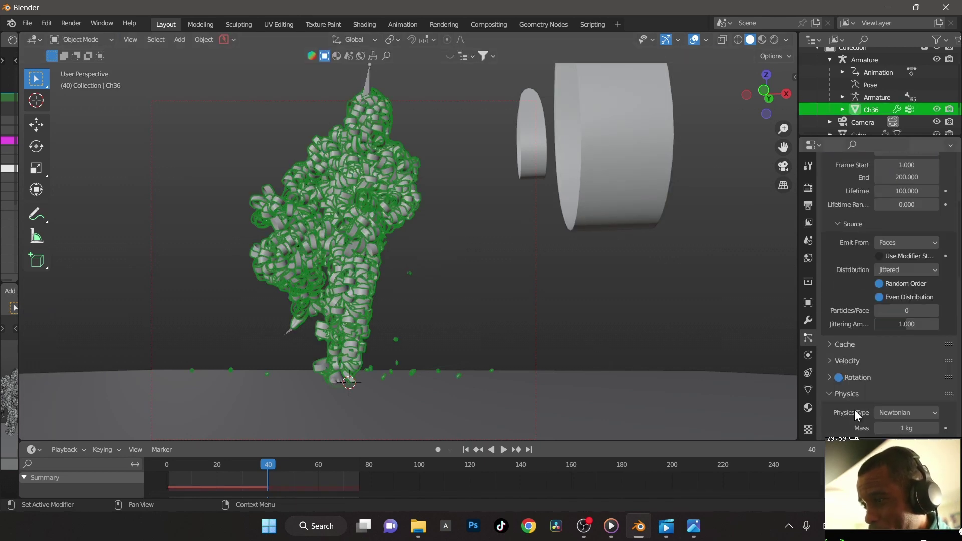
Render ParticleSystem.001 as Object with DAFSDFSDFSD as the instance, then select the large cylinder
scroll(855, 410, "down", 5)
scroll(863, 395, "up", 7)
scroll(866, 389, "down", 5)
scroll(866, 389, "down", 8)
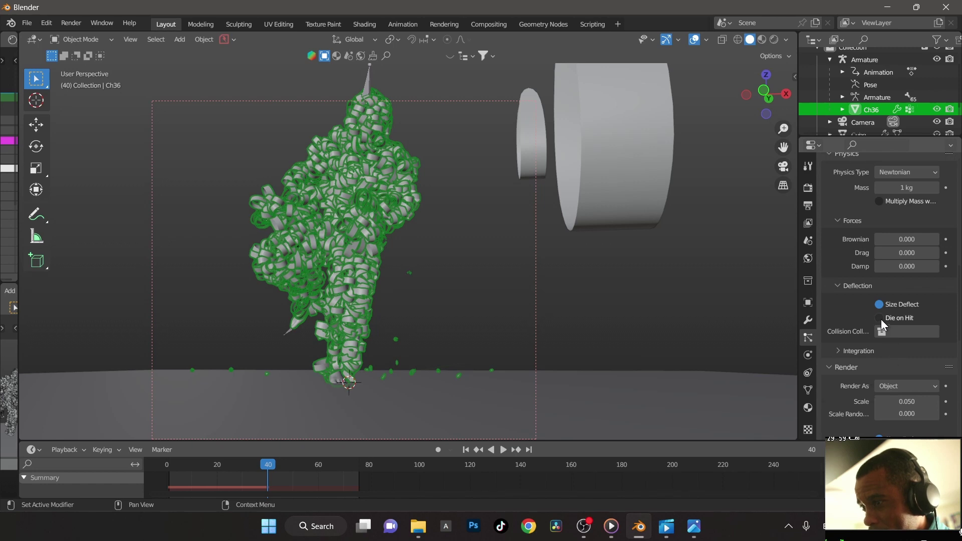
scroll(855, 288, "down", 4)
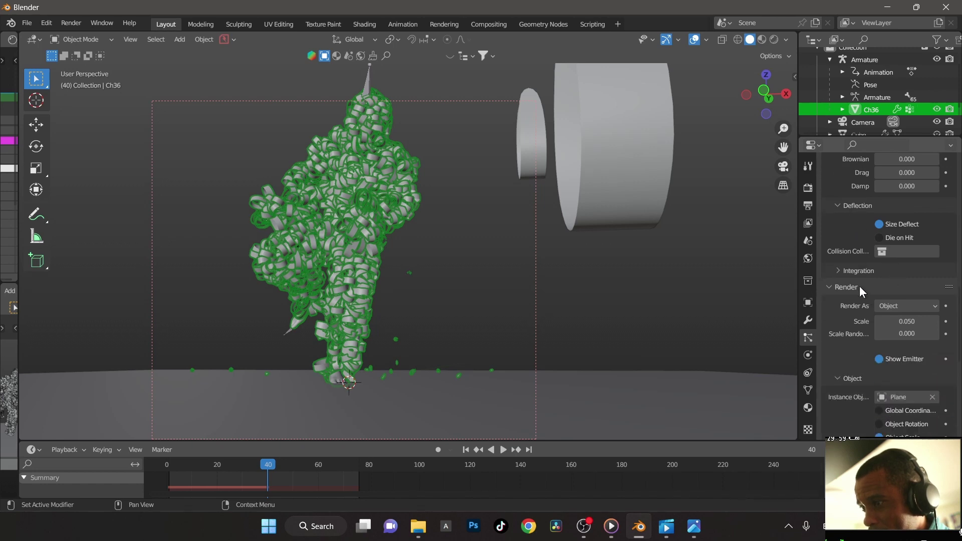
left_click(901, 306)
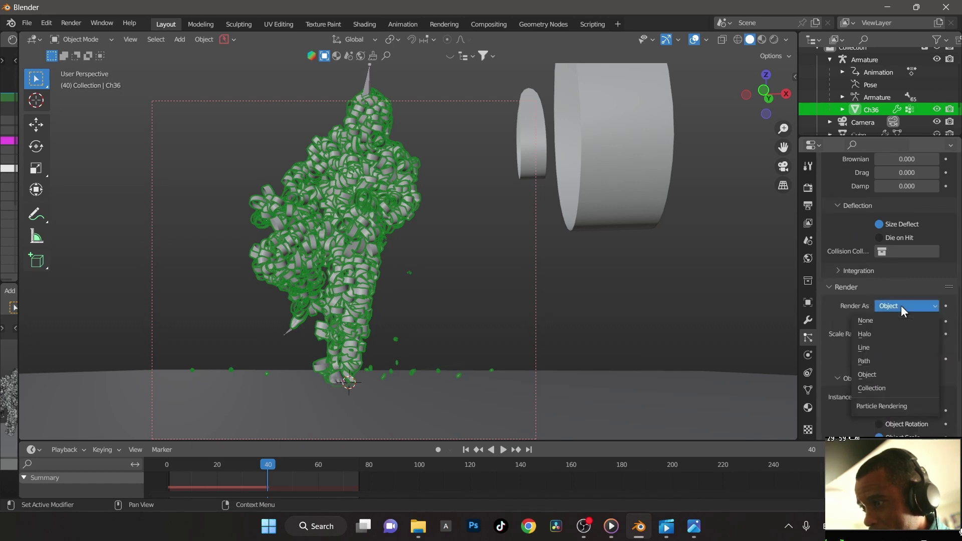
left_click(874, 376)
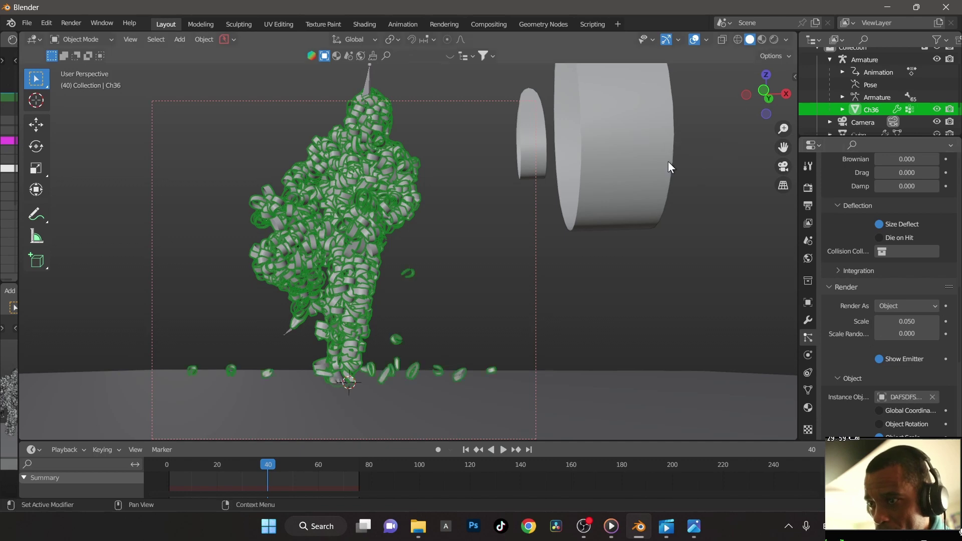
mouse_move(638, 336)
middle_mouse_down()
mouse_move(679, 344)
mouse_move(632, 349)
middle_mouse_up()
left_click(685, 196)
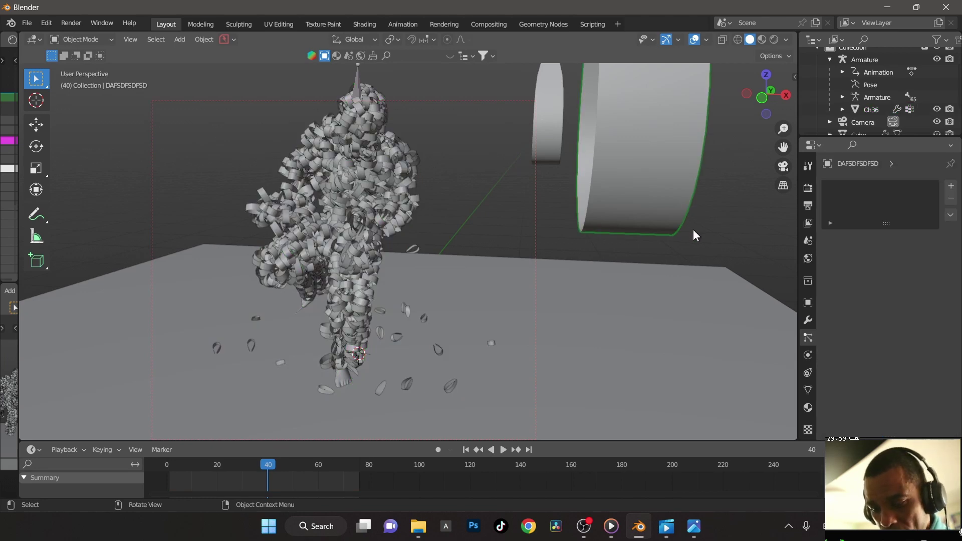
Select the cylinder's whole mesh in Edit Mode and scale it to a new size
key("ctrl+Tab")
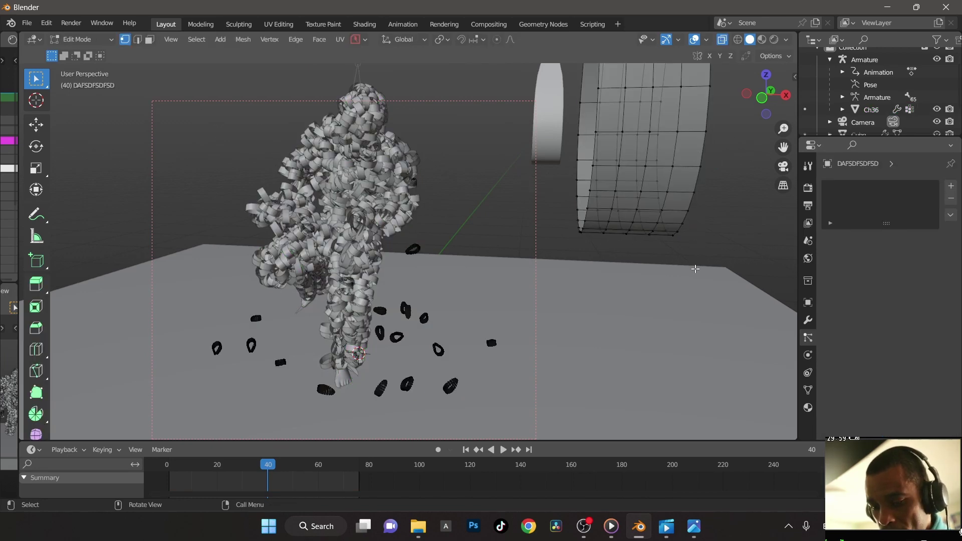
key("a")
key("s")
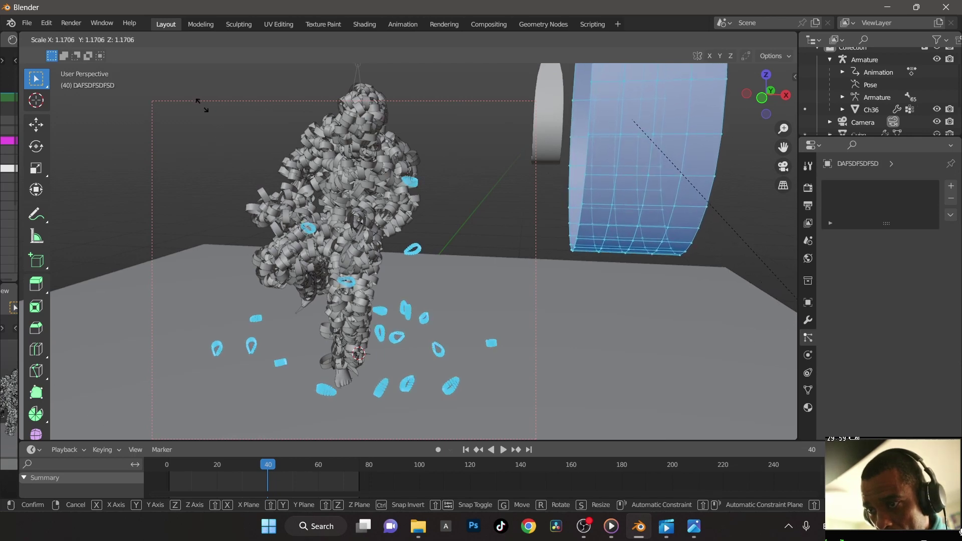
left_click(225, 116)
key("space")
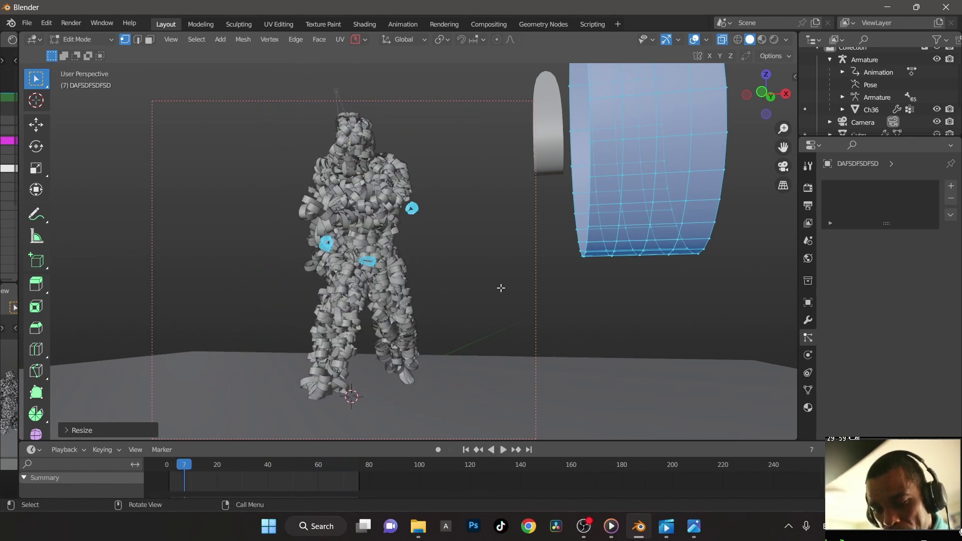
Return to Object Mode and replay the animation, stopping at frame 51 to review the ribbons
key("ctrl+Tab")
left_click(497, 212)
middle_click_drag(459, 260, 504, 279)
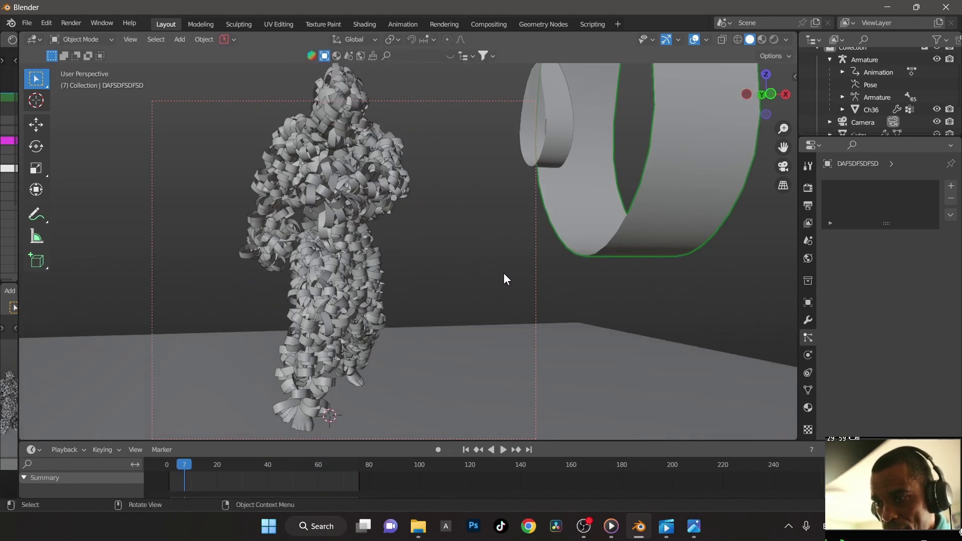
key("space")
scroll(494, 280, "down", 3)
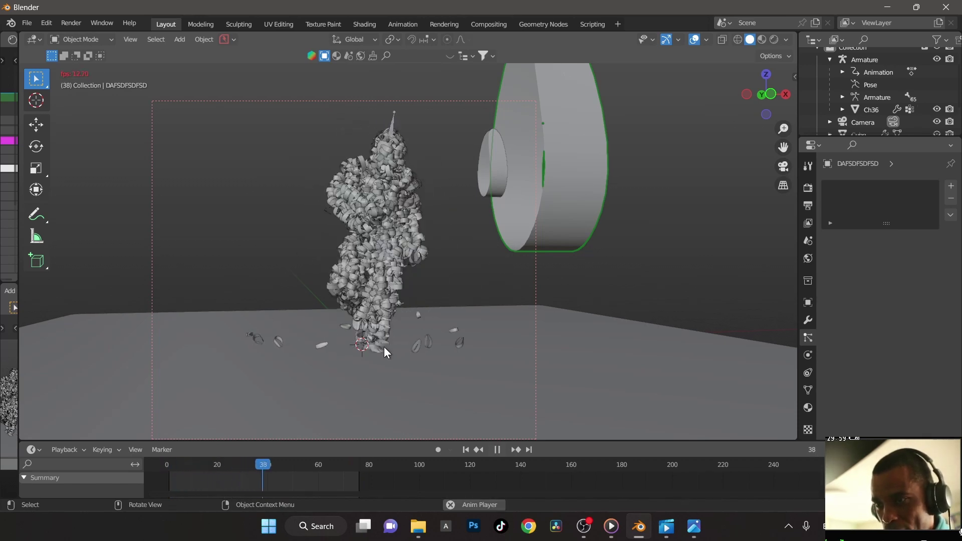
key("space")
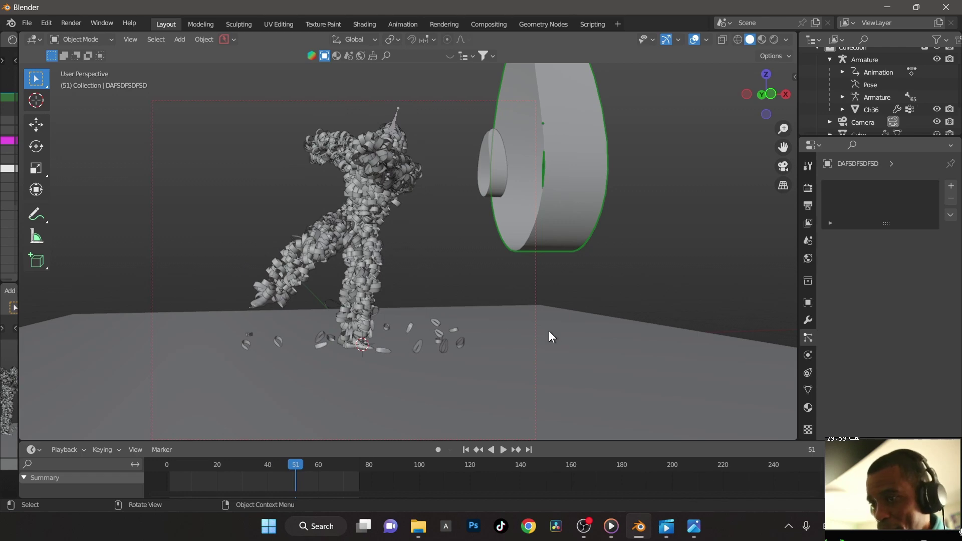
middle_click_drag(549, 332, 425, 323)
Play and stop the Blender animation once more while orbiting around the dancer
left_click(425, 323)
key("space")
middle_click_drag(576, 327, 601, 441)
key("space")
Open POST_RENDERV3 in Media Player, play it and pause at 0:00:06
mouse_move(686, 535)
left_click(630, 403)
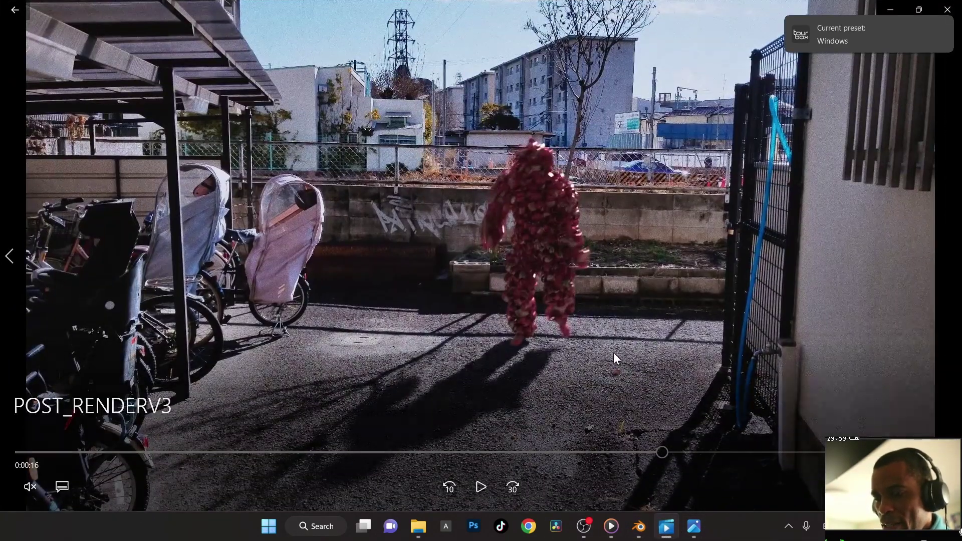
left_click(614, 353)
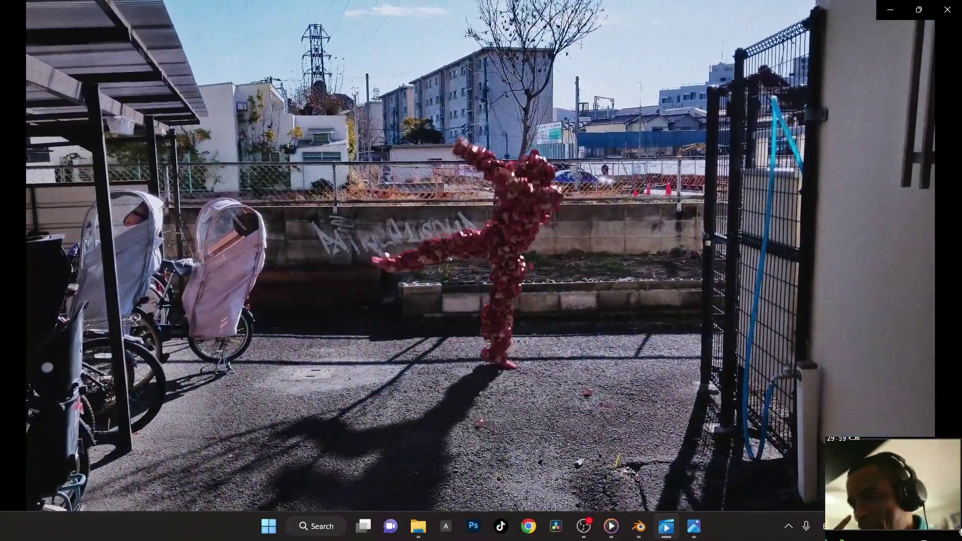
left_click(614, 352)
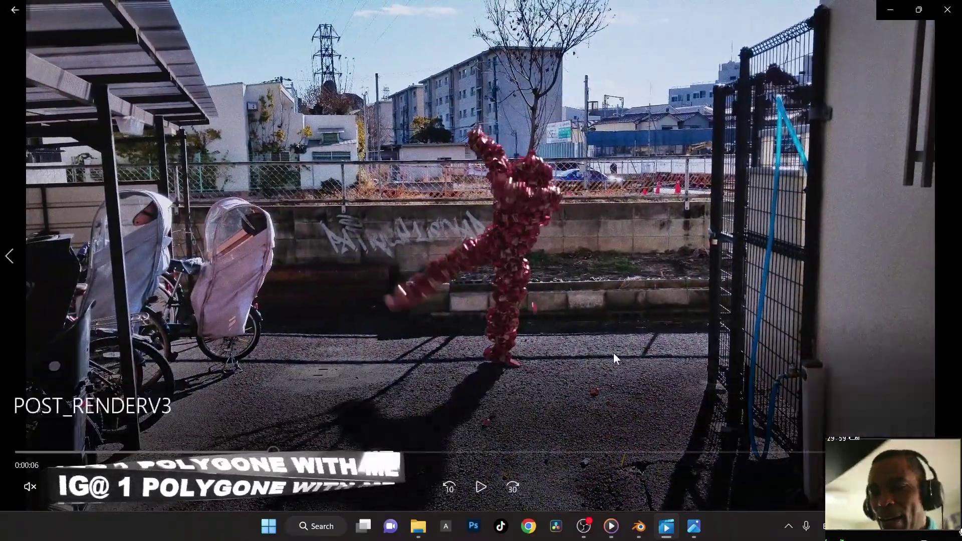